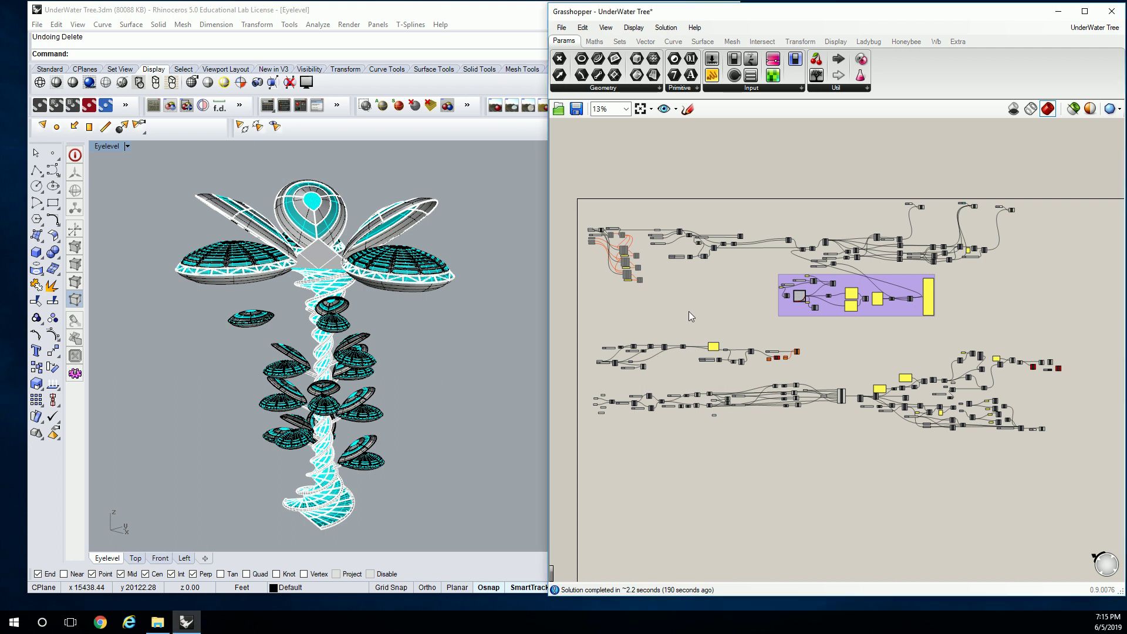
Examine the complete tree model and the separate twisted trunk preview in the Eyelevel viewport
right_click_drag(385, 319, 455, 326)
scroll(351, 328, "up", 4)
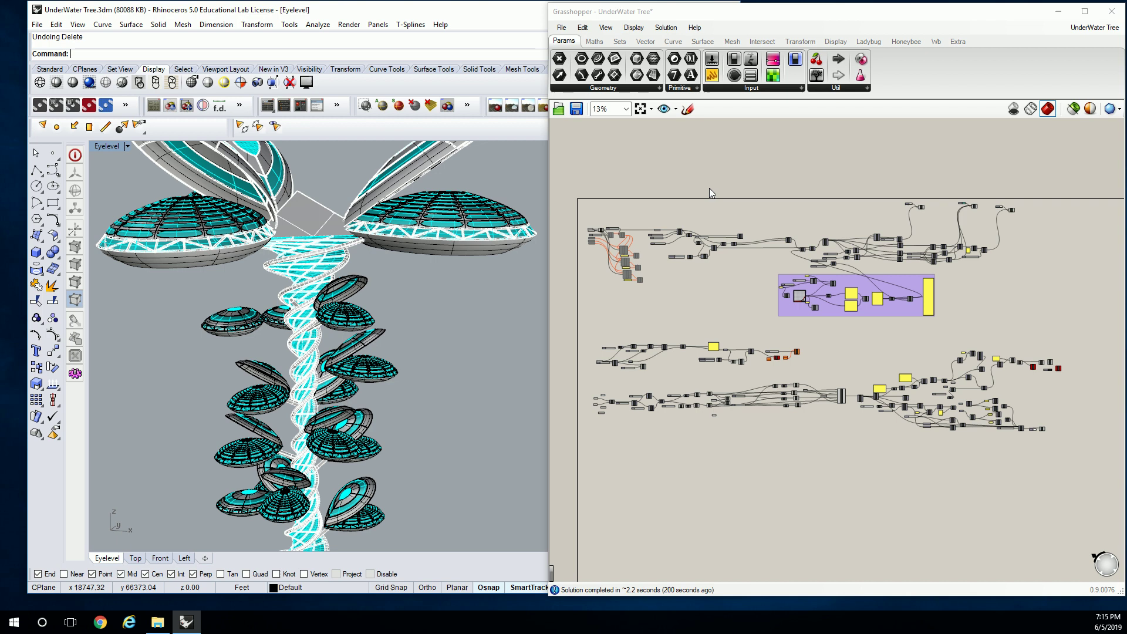
right_click_drag(734, 189, 754, 223)
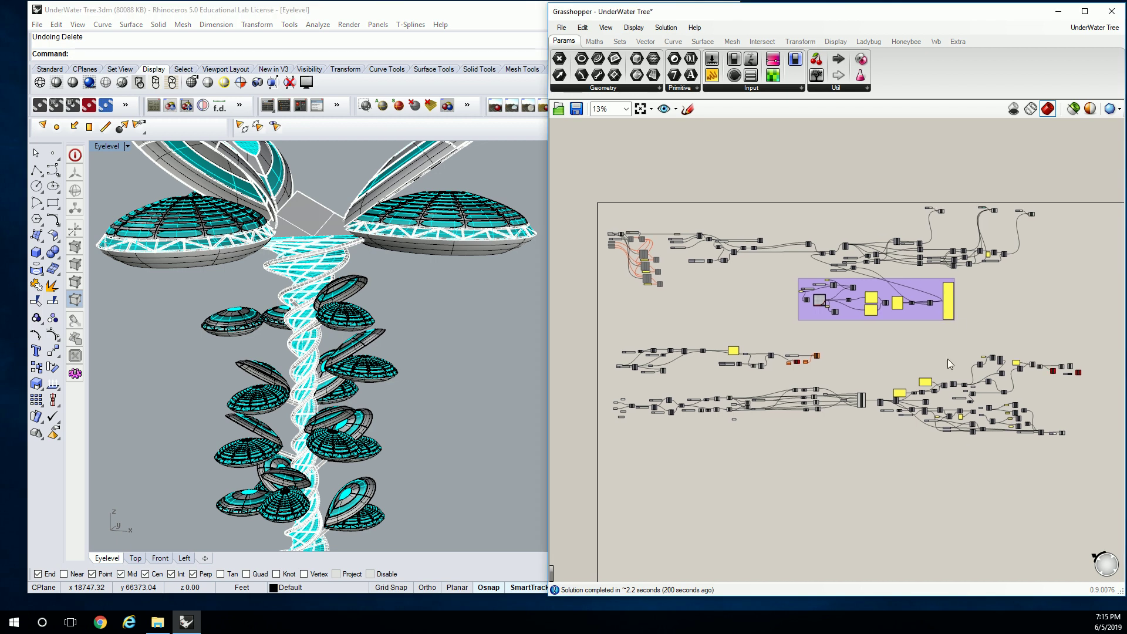
left_click(453, 284)
scroll(431, 312, "down", 6)
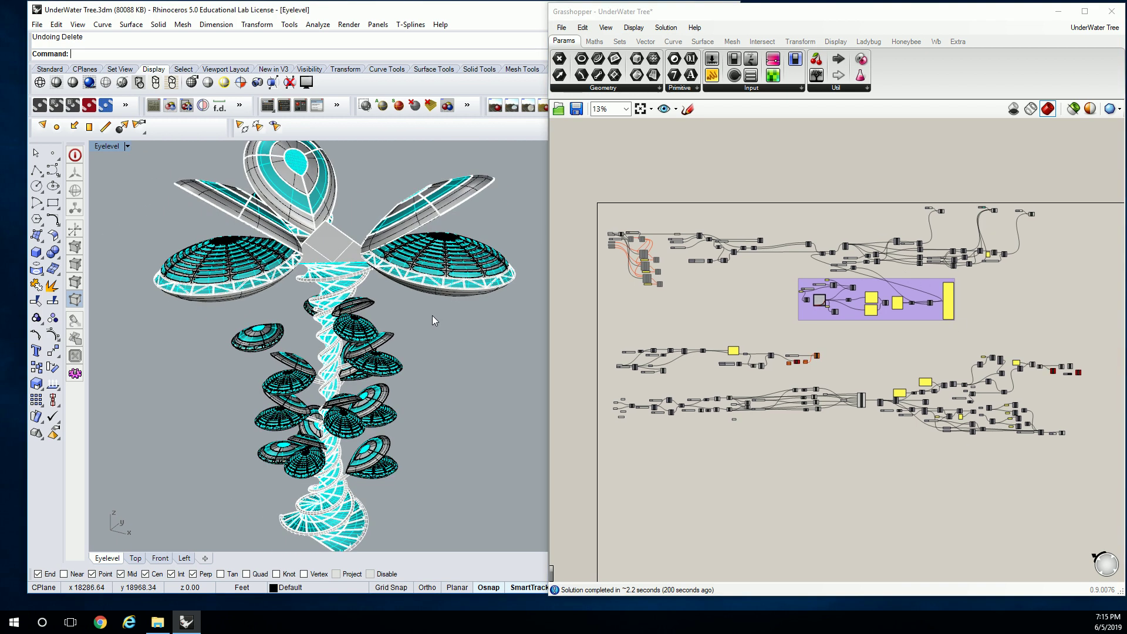
scroll(423, 306, "down", 5)
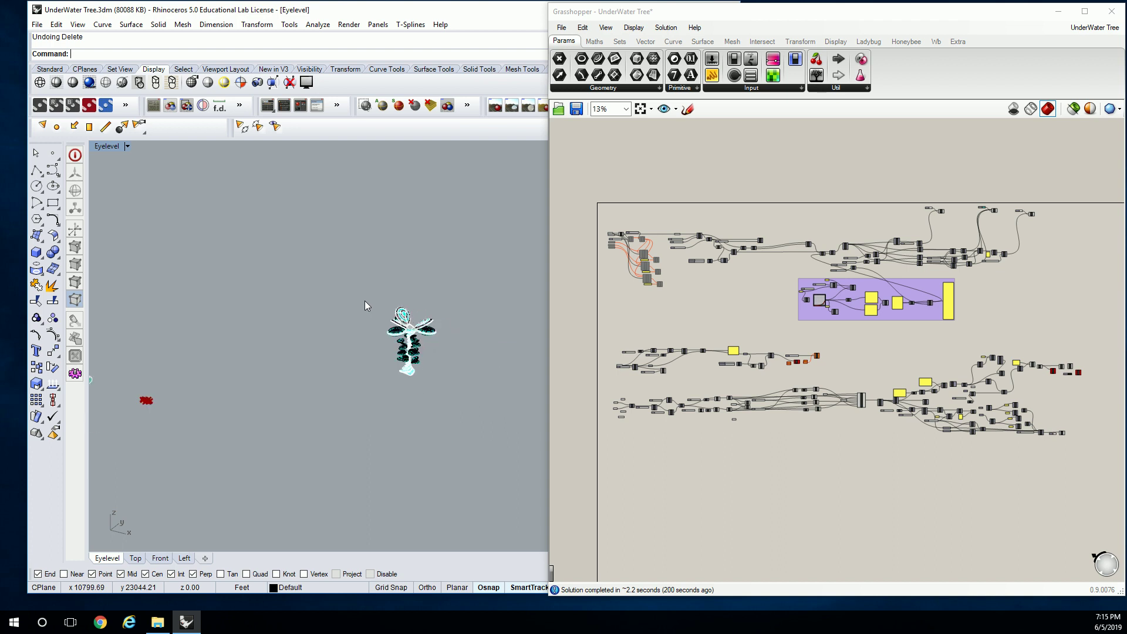
scroll(189, 355, "up", 10)
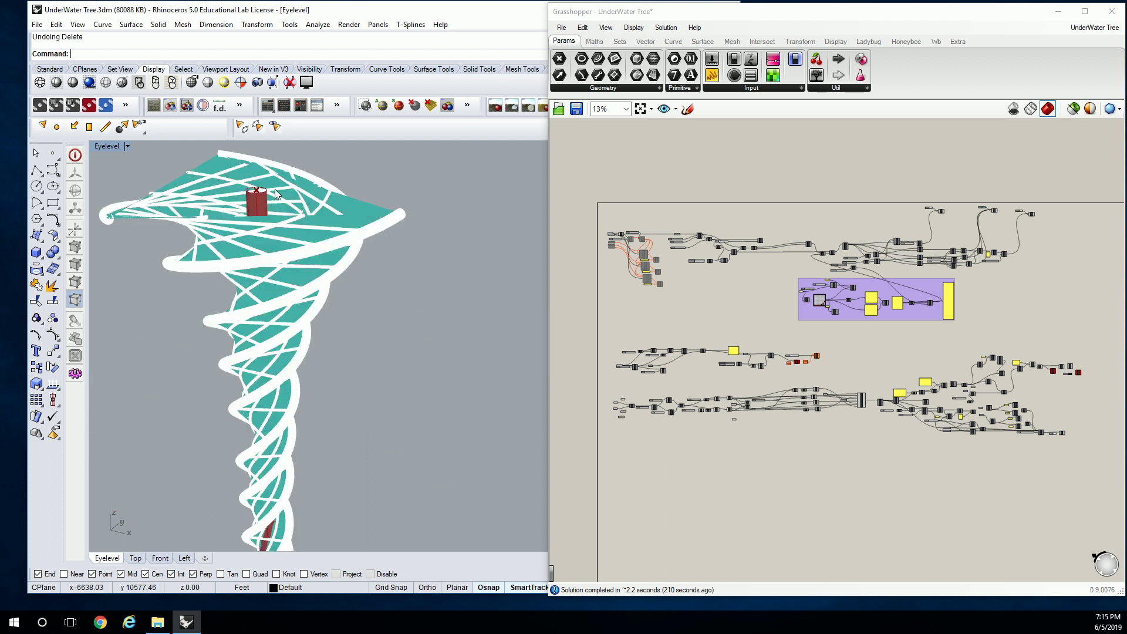
scroll(265, 235, "down", 8)
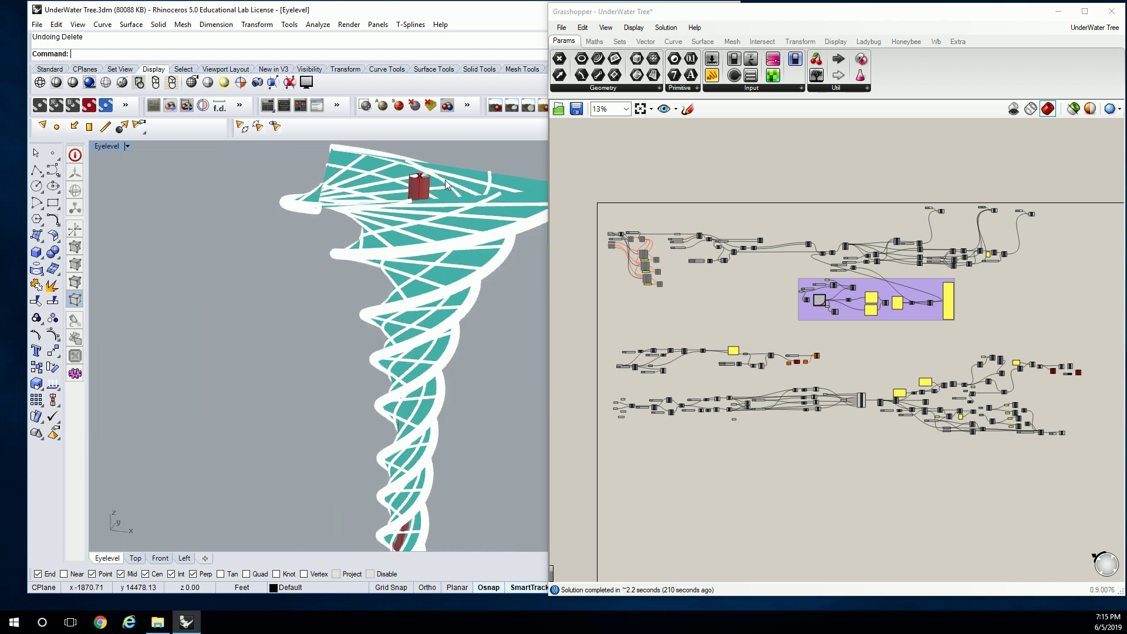
scroll(396, 183, "down", 5)
scroll(422, 299, "up", 1)
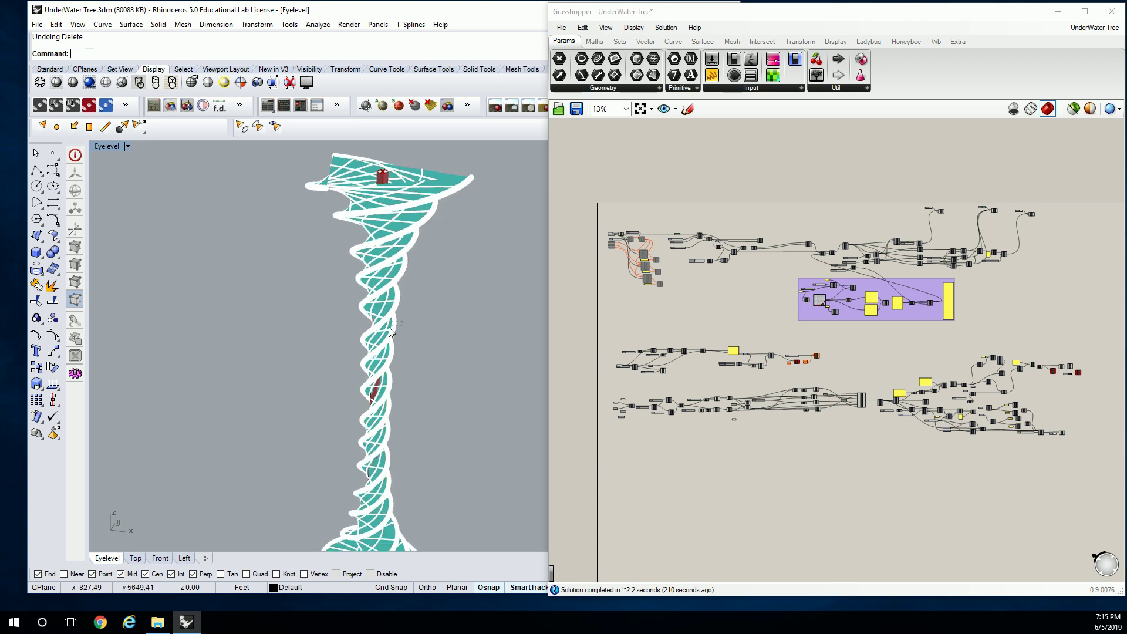
Inspect the trunk part of the Grasshopper definition through to its three Mesh Colours components and their colour swatches
scroll(665, 256, "up", 6)
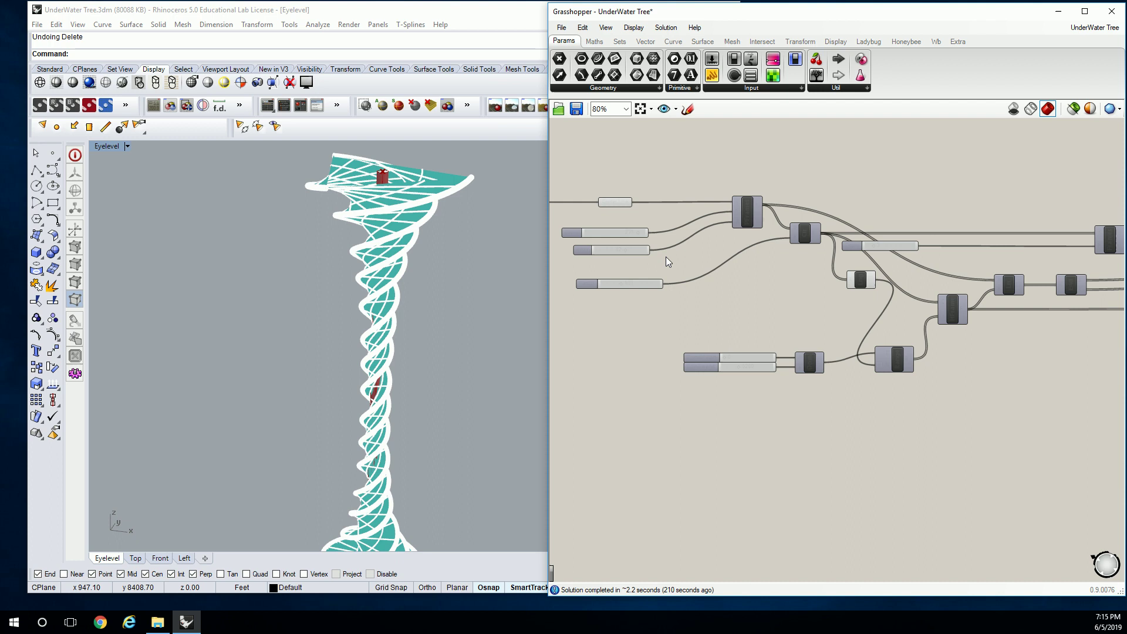
right_click_drag(1005, 243, 551, 262)
right_click_drag(987, 214, 736, 226)
right_click_drag(969, 224, 562, 282)
scroll(763, 245, "down", 1)
right_click_drag(897, 199, 870, 210)
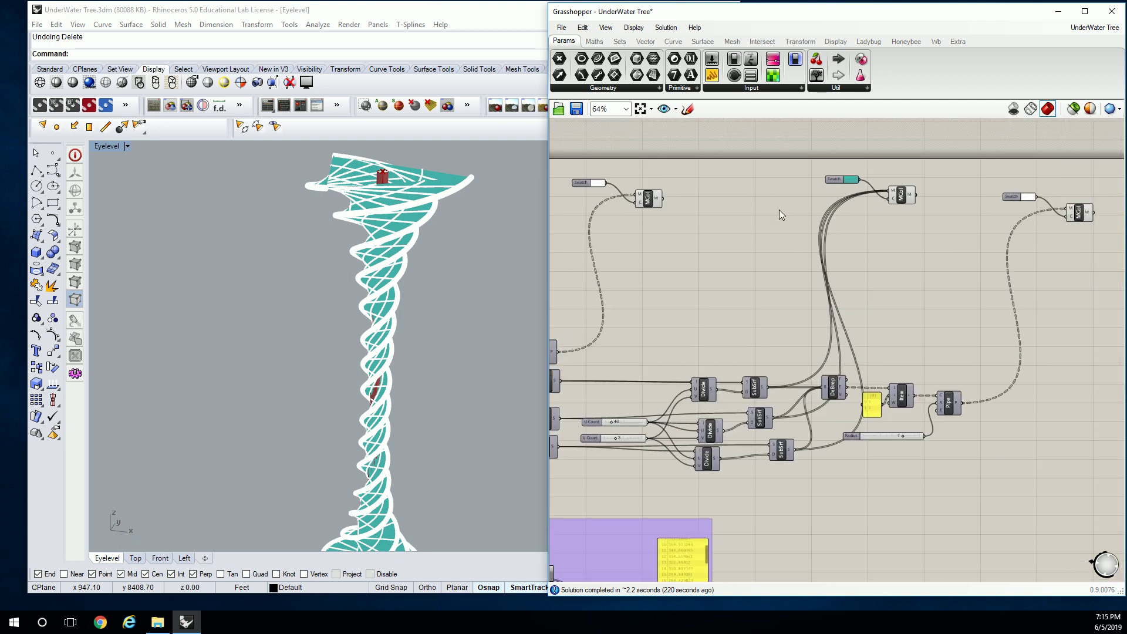
scroll(760, 210, "down", 1)
left_click_drag(595, 160, 1125, 245)
left_click(951, 187)
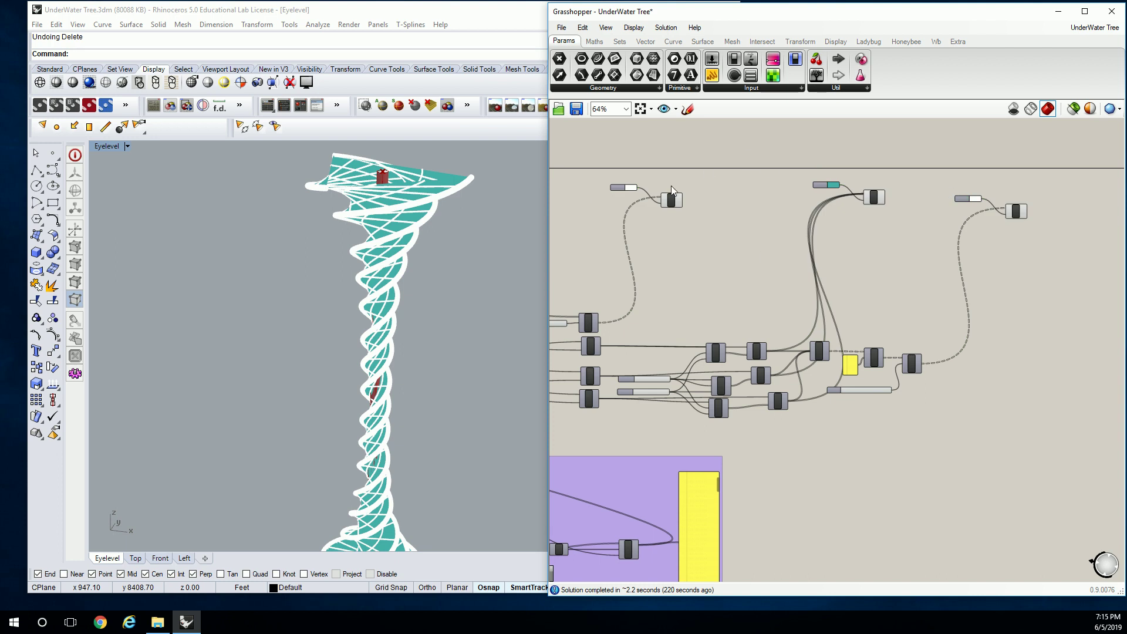
scroll(671, 187, "up", 5)
mouse_move(693, 226)
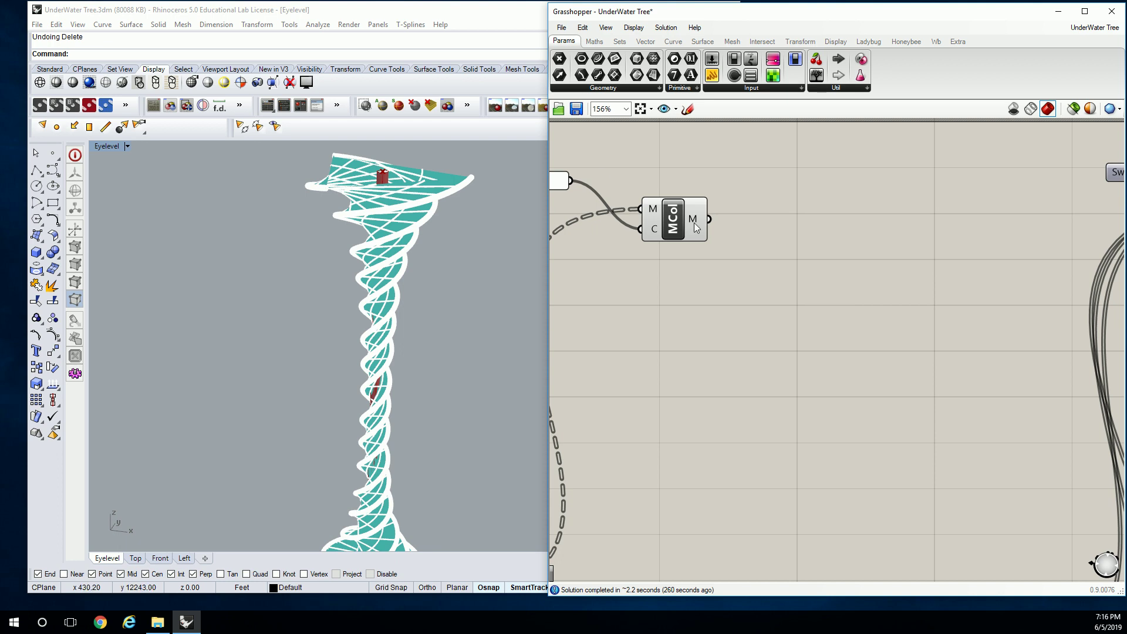
Open the bake attributes for the Mesh Colours component that colours the Pipe output with the white swatch
right_click_drag(672, 209, 867, 192)
scroll(958, 203, "down", 2)
left_click_drag(924, 159, 696, 264)
key("Escape")
scroll(864, 195, "up", 2)
left_click(875, 192)
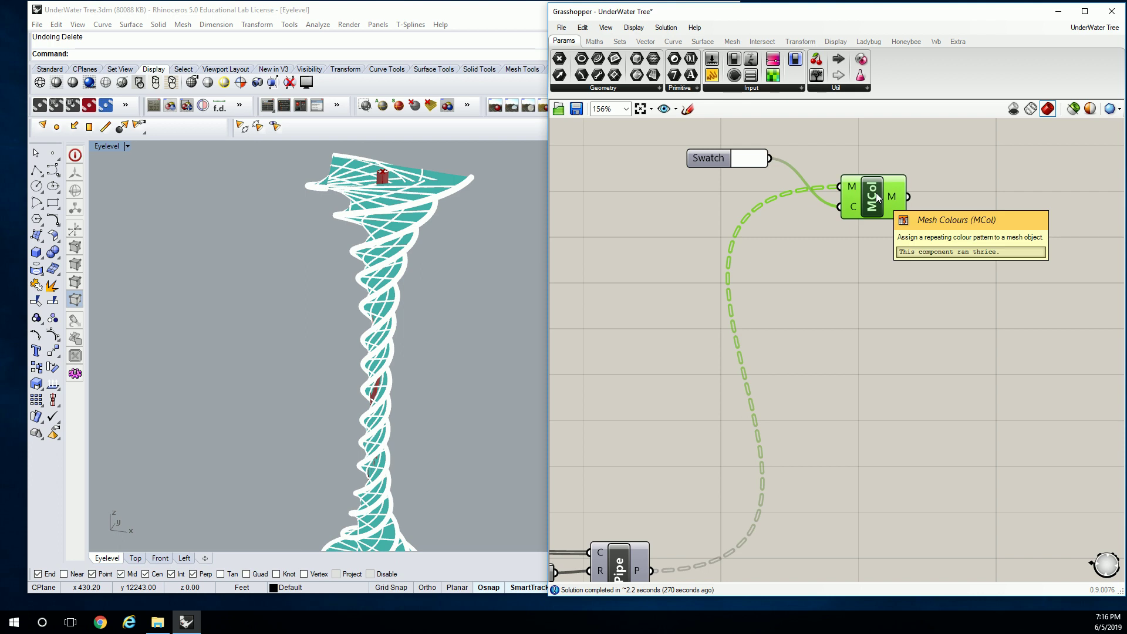
right_click(876, 194)
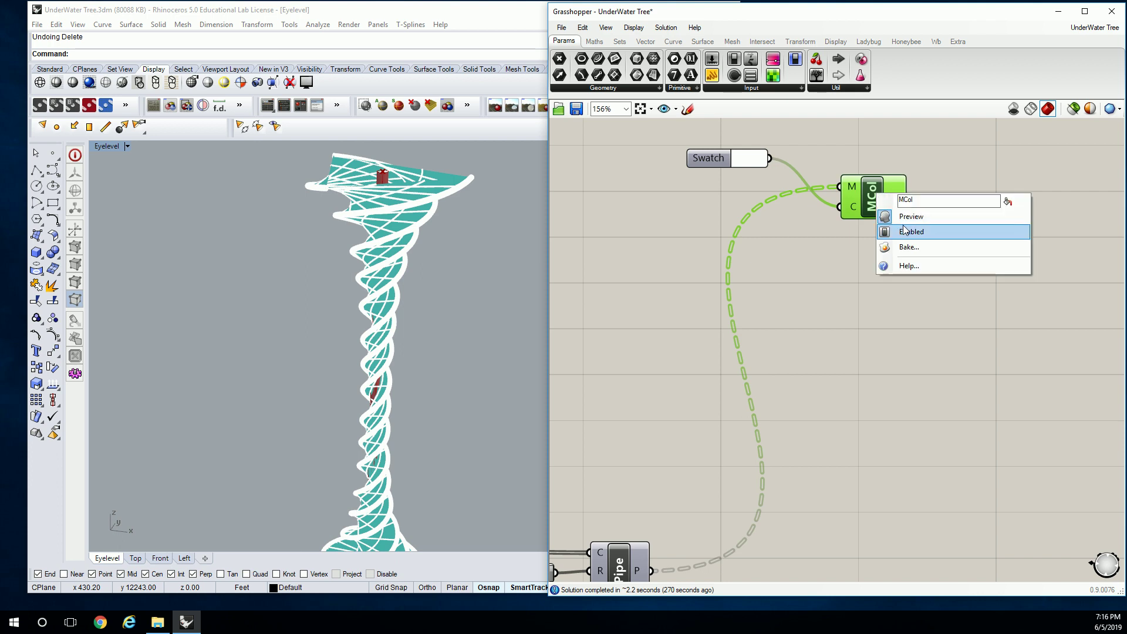
left_click(909, 248)
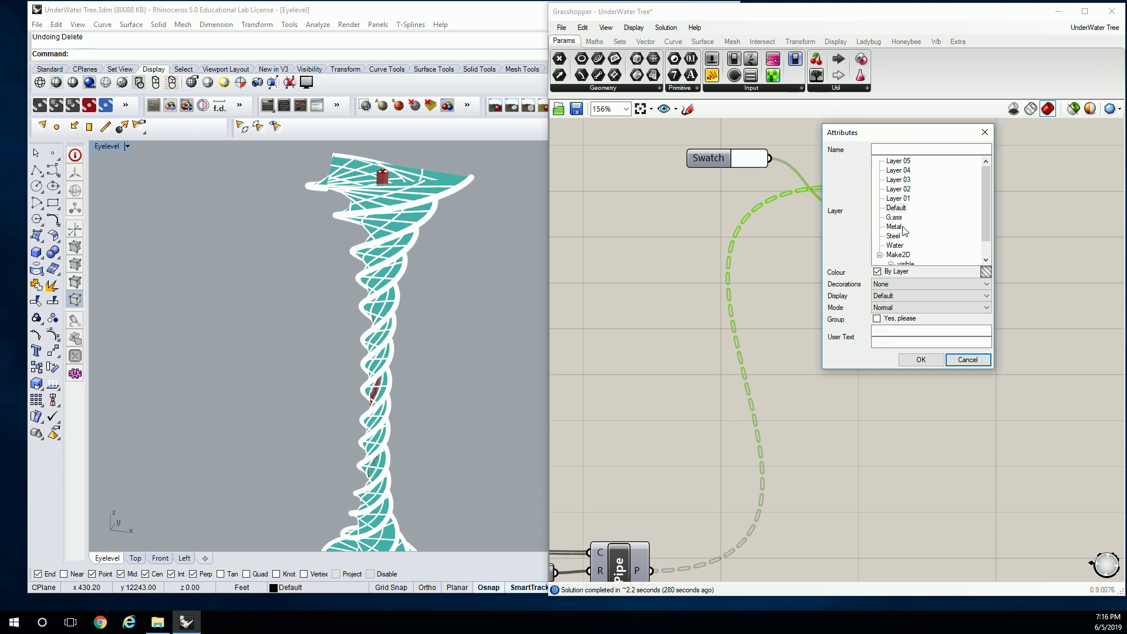
Bake the coloured pipe meshes to the Steel layer, with colour By Layer, Display set to Default and Mode set to Normal
scroll(913, 230, "down", 1)
left_click(934, 264)
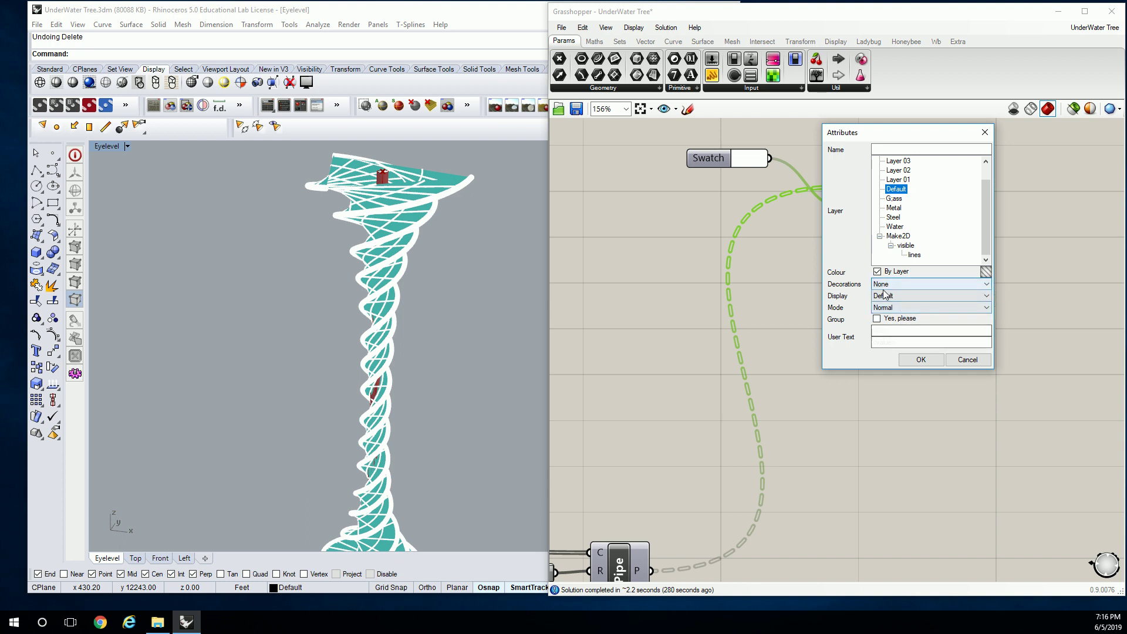
left_click(885, 148)
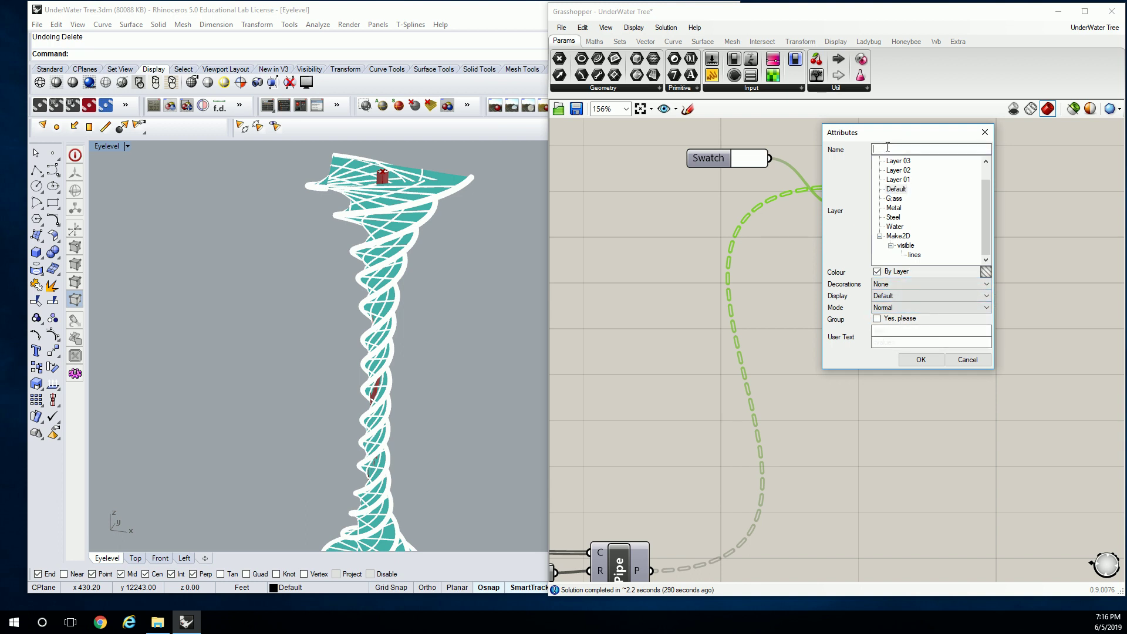
left_click(892, 217)
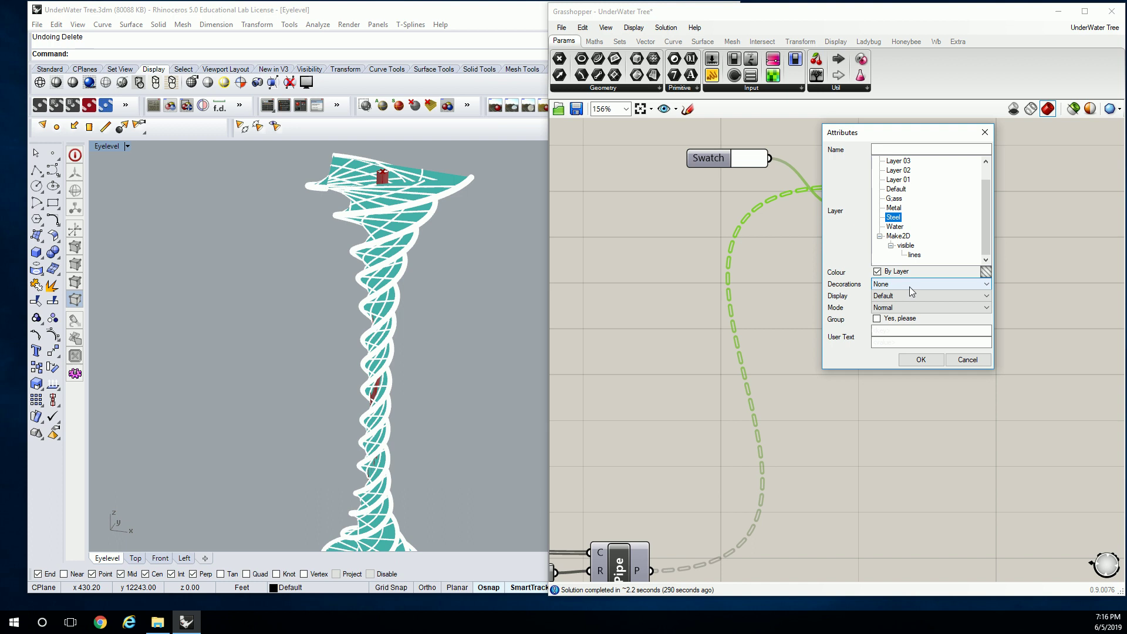
left_click(909, 284)
left_click(908, 296)
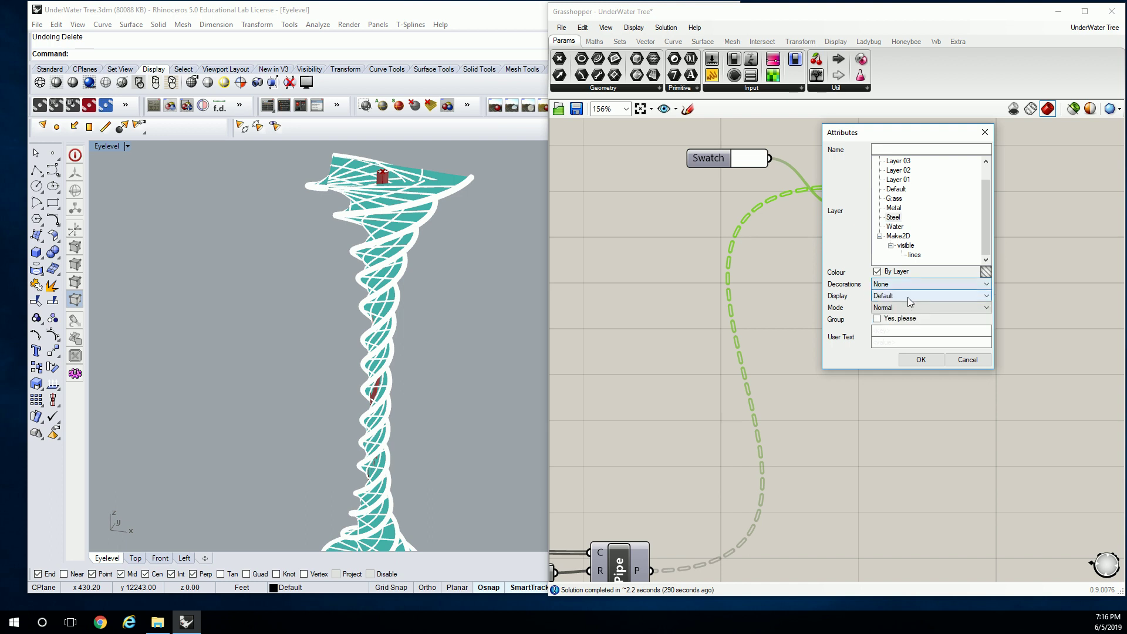
left_click(907, 297)
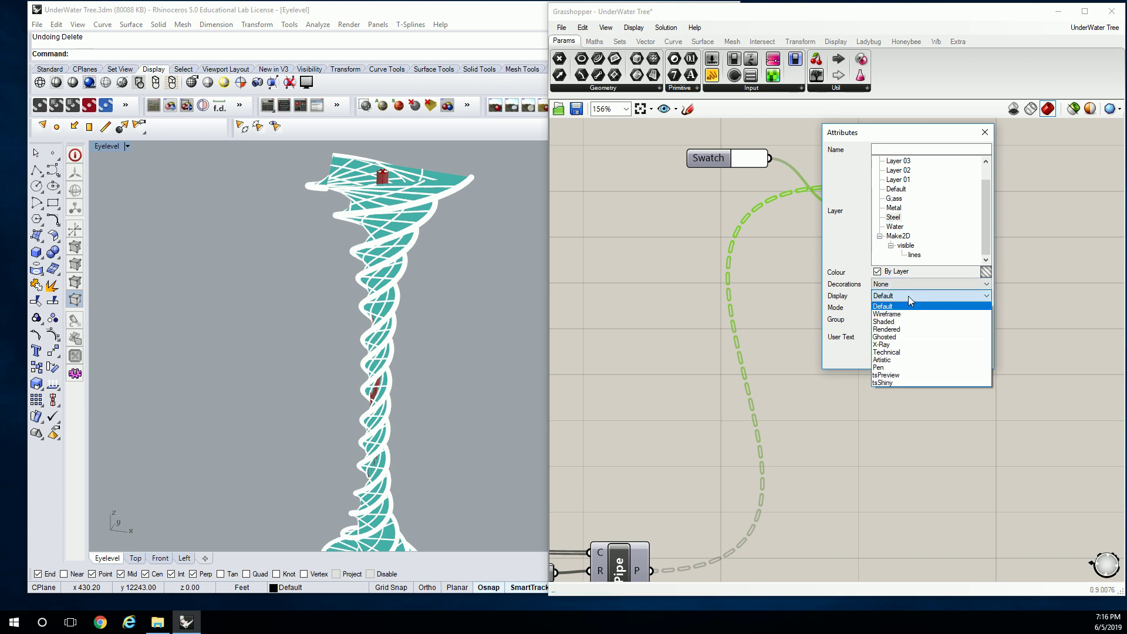
left_click(907, 294)
left_click(909, 307)
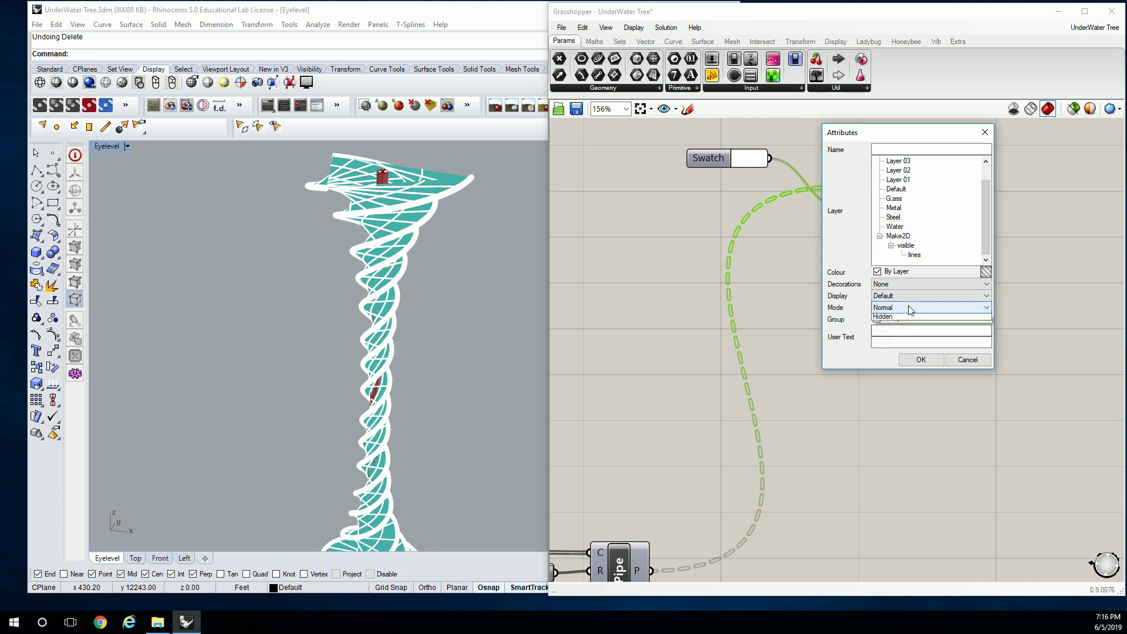
left_click(907, 317)
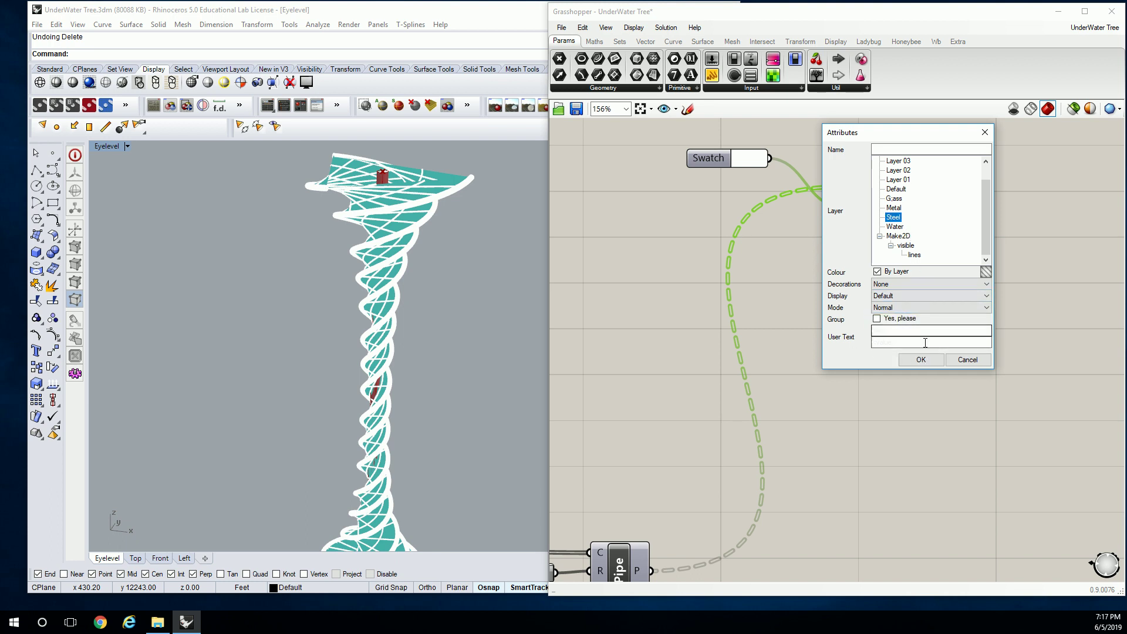
left_click(920, 361)
Select the three baked spiral pipe meshes and move them along the X axis, away from the trunk preview
left_click(463, 185)
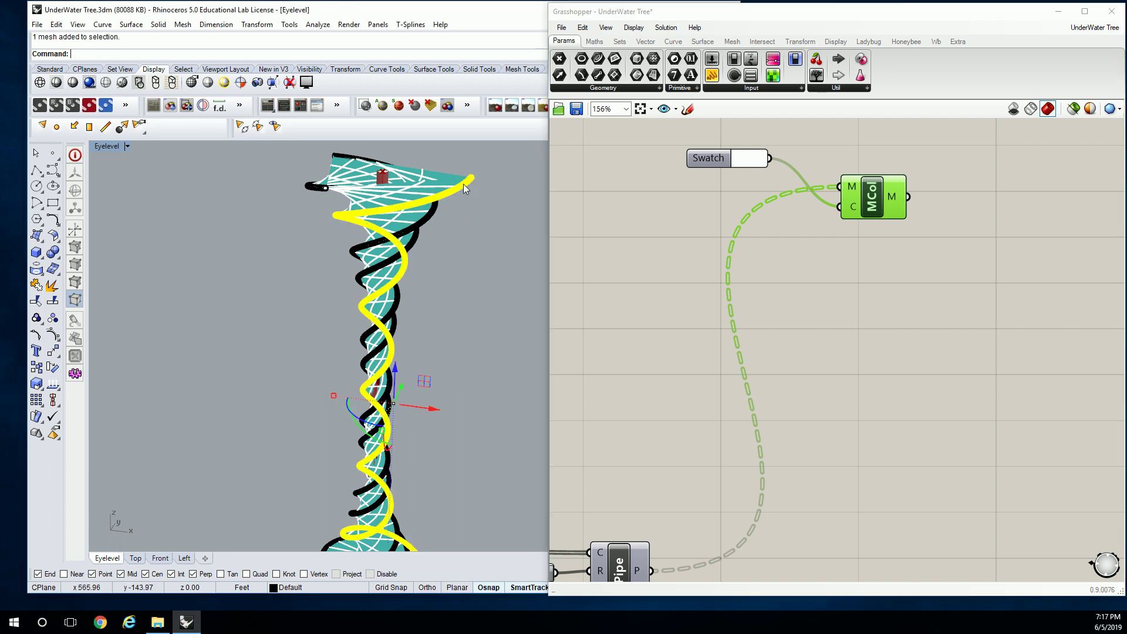
scroll(427, 218, "down", 5)
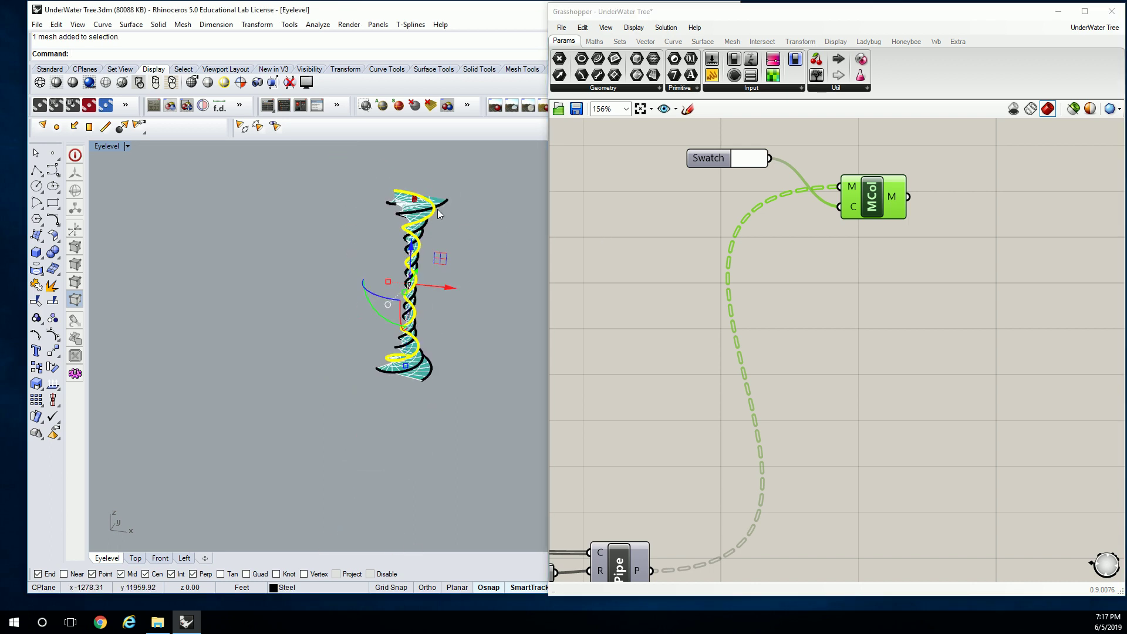
left_click(379, 186)
scroll(450, 197, "up", 5)
left_click(414, 247)
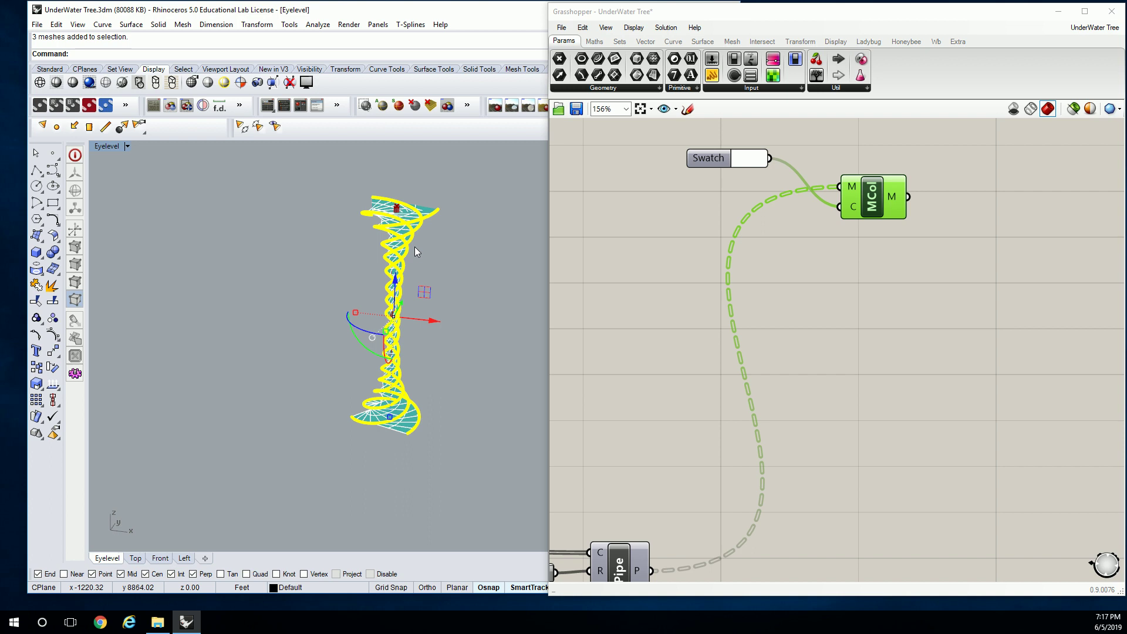
left_click_drag(441, 317, 227, 159)
Select one baked pipe mesh and check its layer assignment in the Rhino object properties
scroll(281, 191, "up", 10)
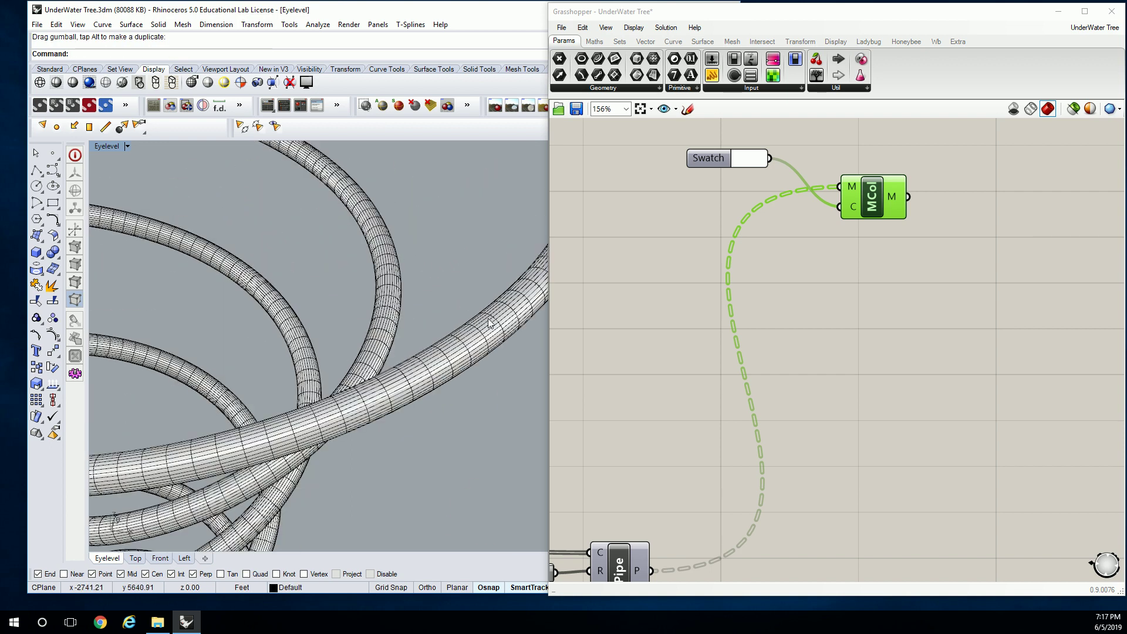
left_click(500, 304)
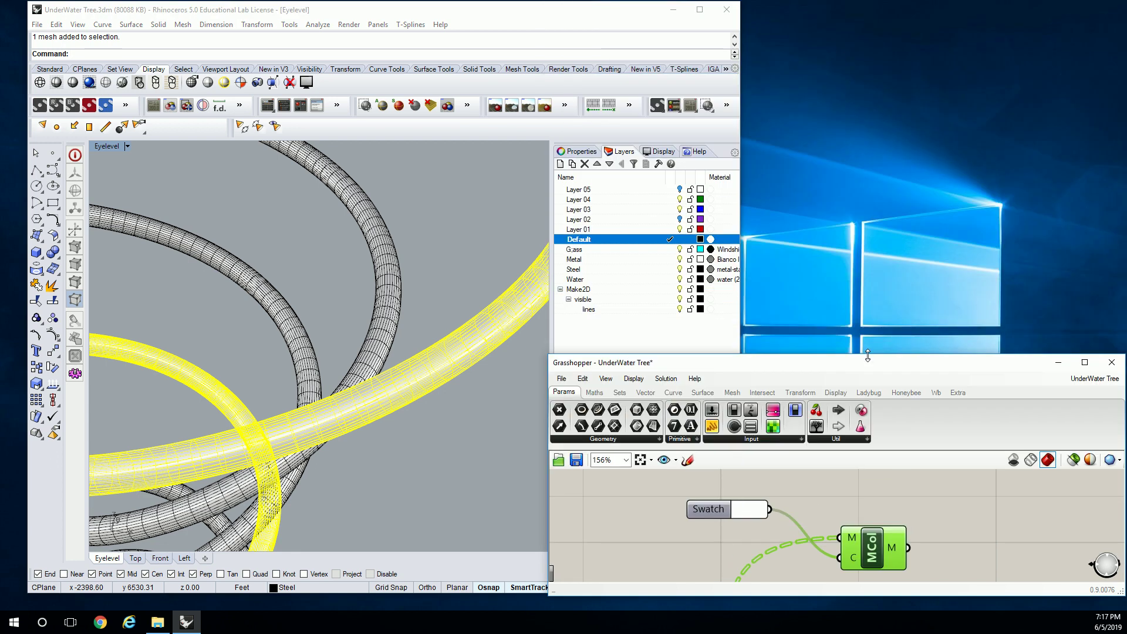
left_click(581, 152)
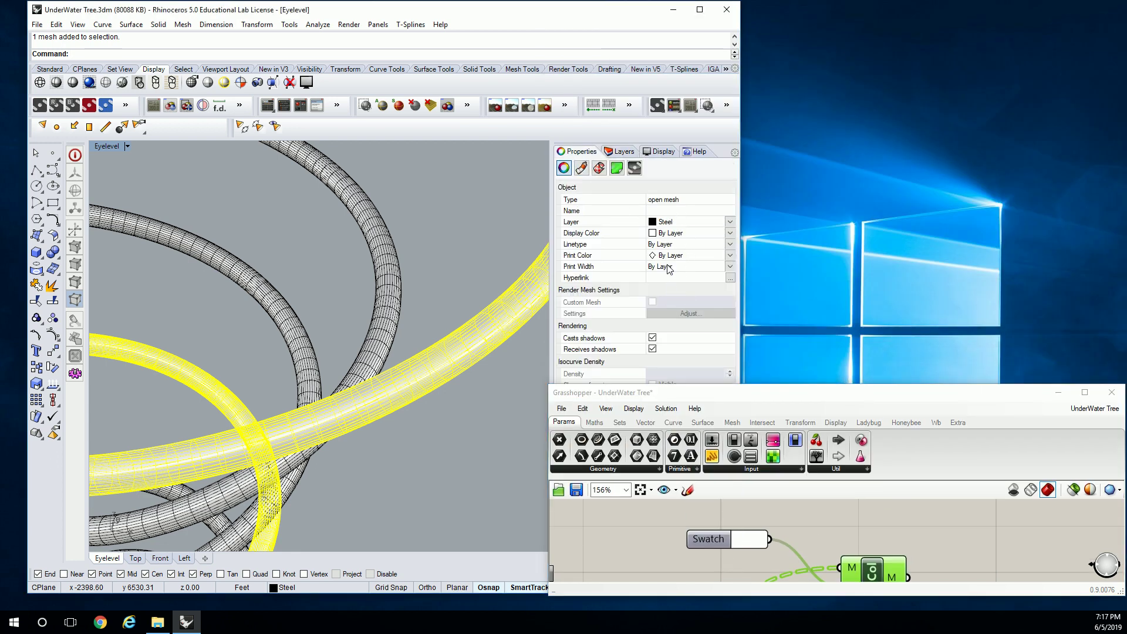
left_click(684, 223)
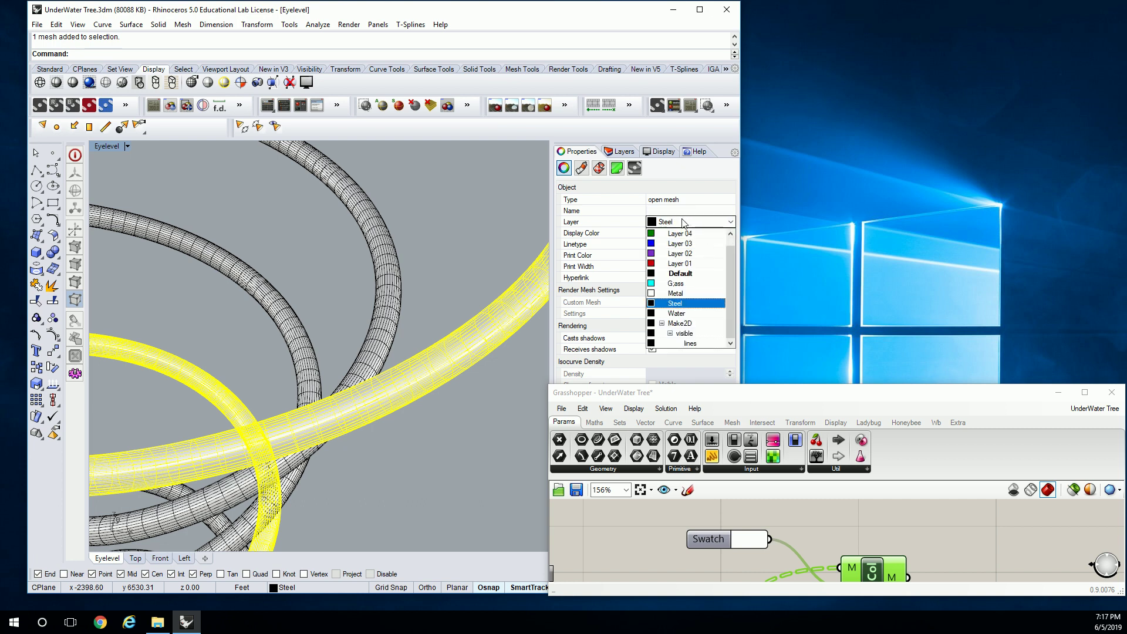
left_click(684, 222)
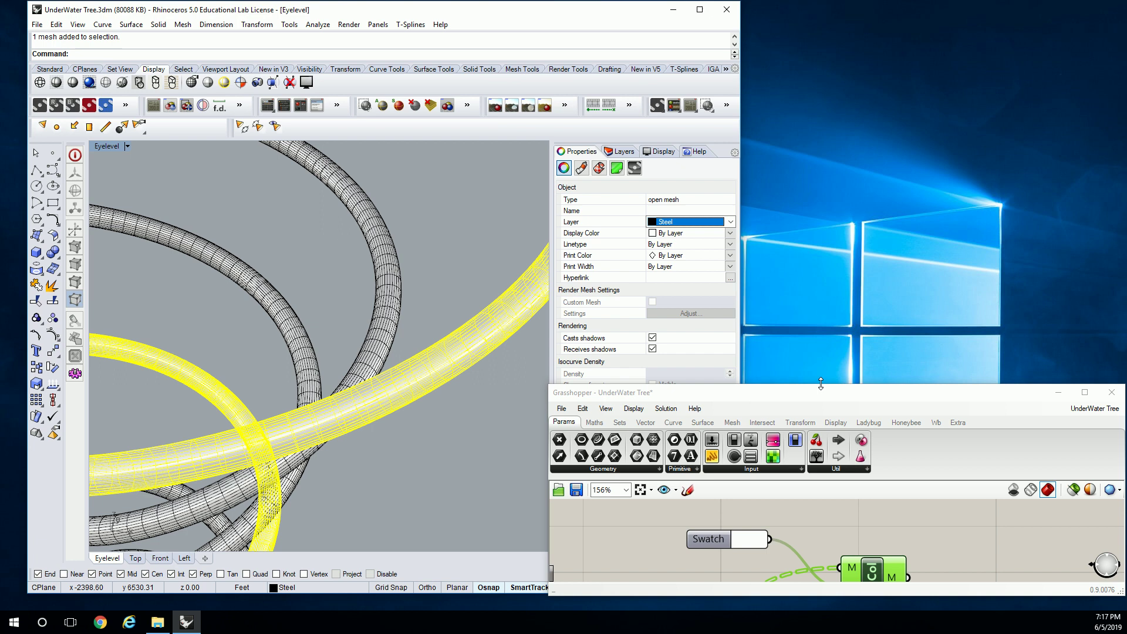
left_click_drag(821, 383, 827, 2)
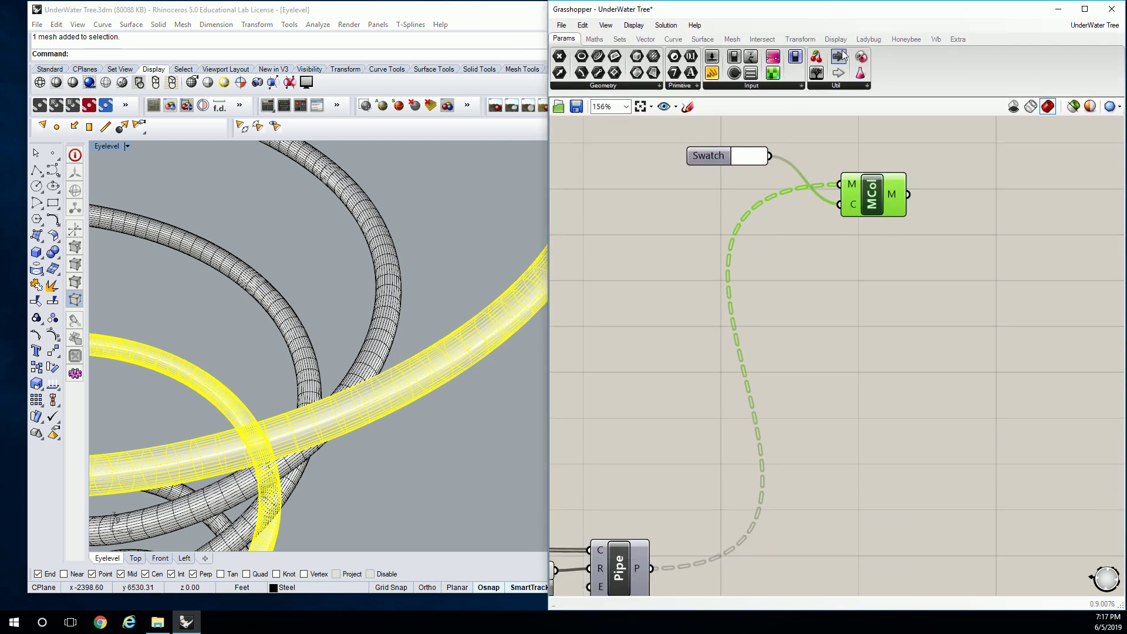
Compare the baked pipe meshes with the Grasshopper trunk preview and inspect their mesh structure
left_click(474, 246)
scroll(474, 246, "down", 20)
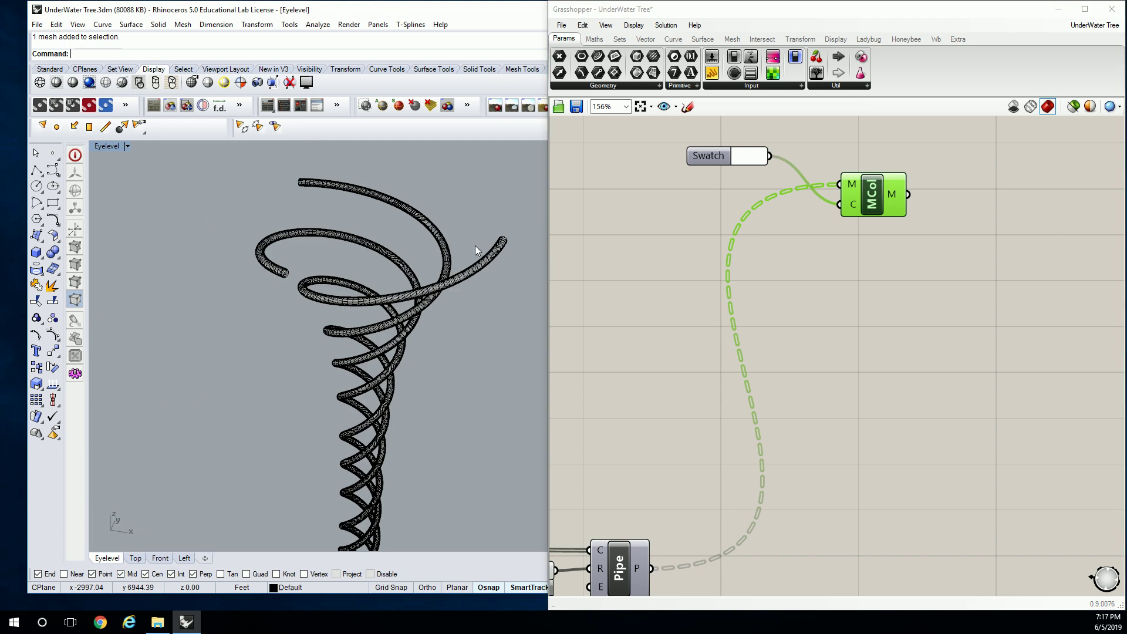
right_click_drag(468, 253, 277, 213, "shift")
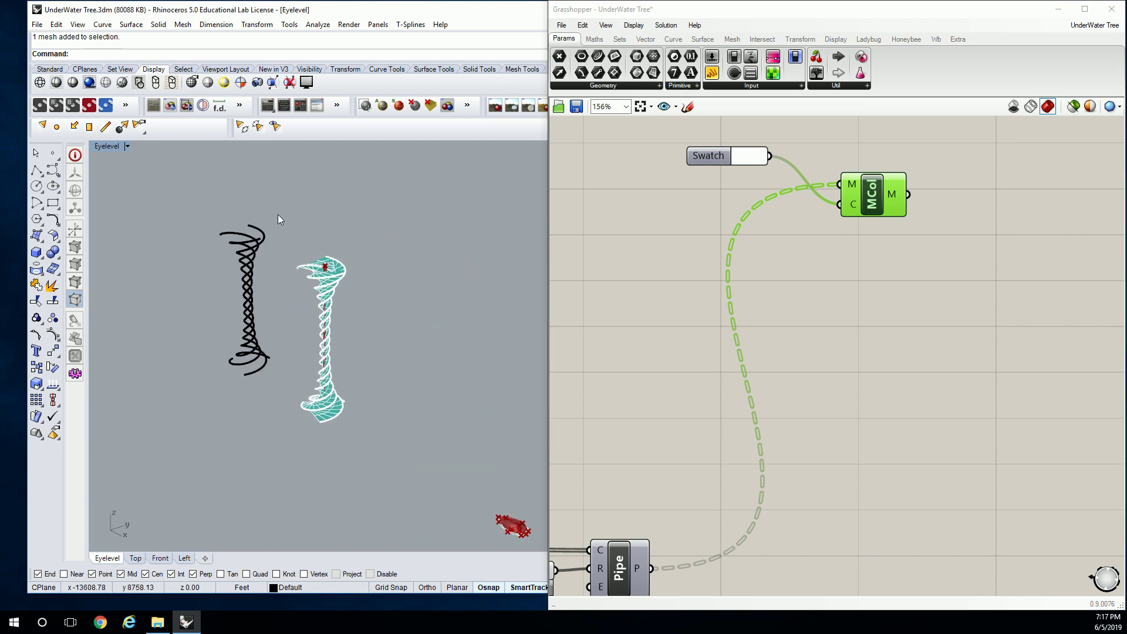
left_click(265, 229)
scroll(226, 210, "up", 5)
scroll(227, 211, "up", 3)
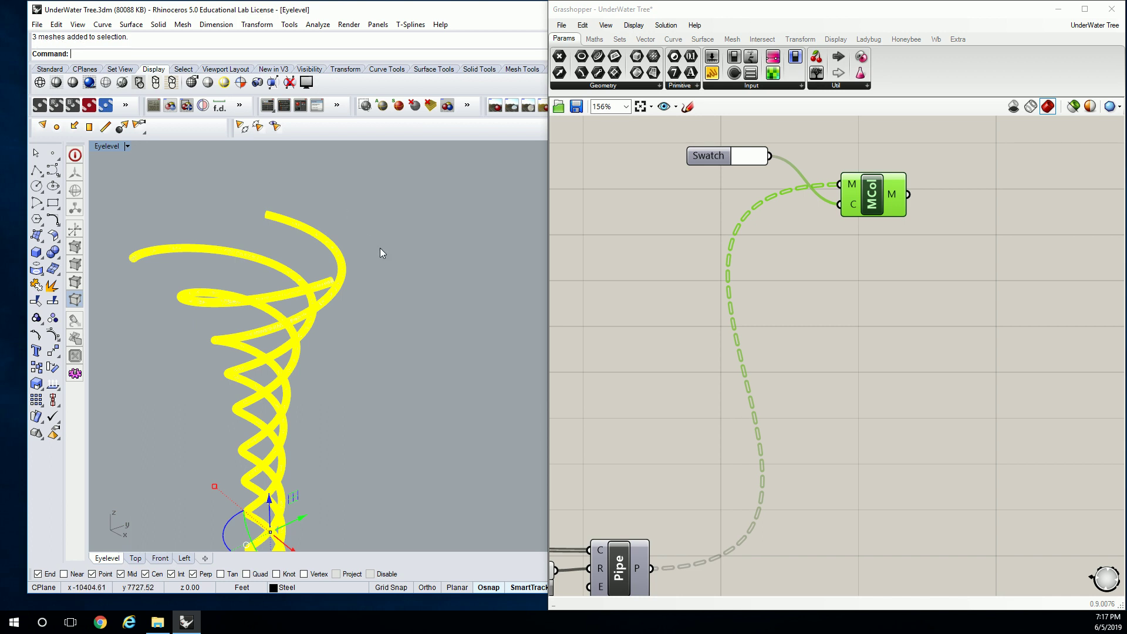
scroll(293, 220, "up", 7)
key("Escape")
Explode one of the baked spiral pipe meshes
scroll(331, 238, "up", 5)
scroll(327, 243, "up", 3)
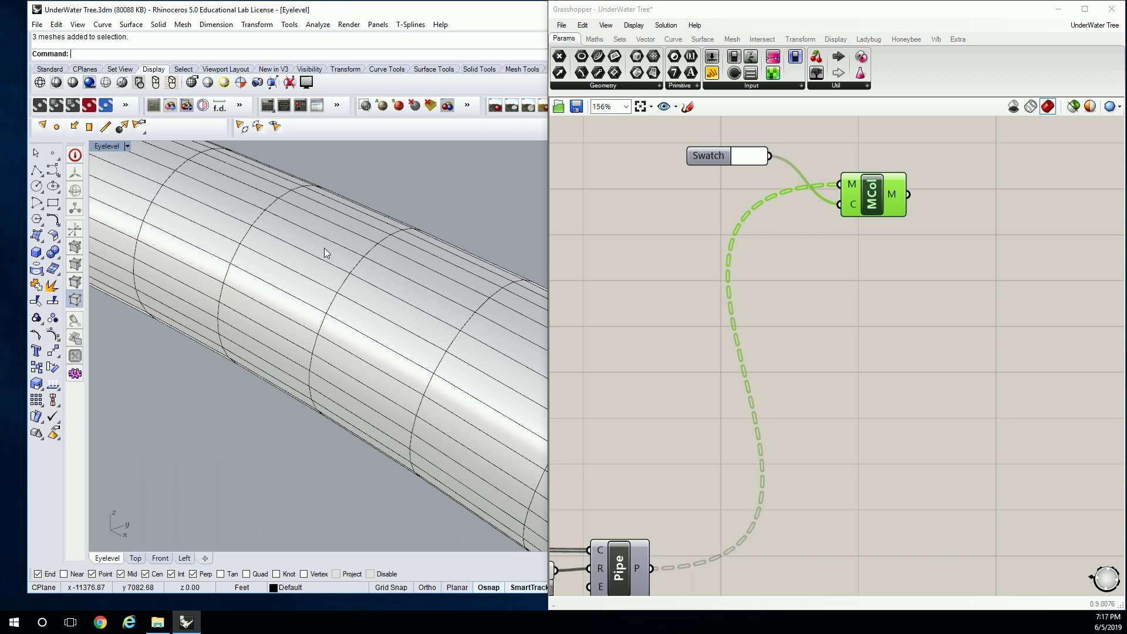
left_click(324, 249)
type("Explode")
key("Return")
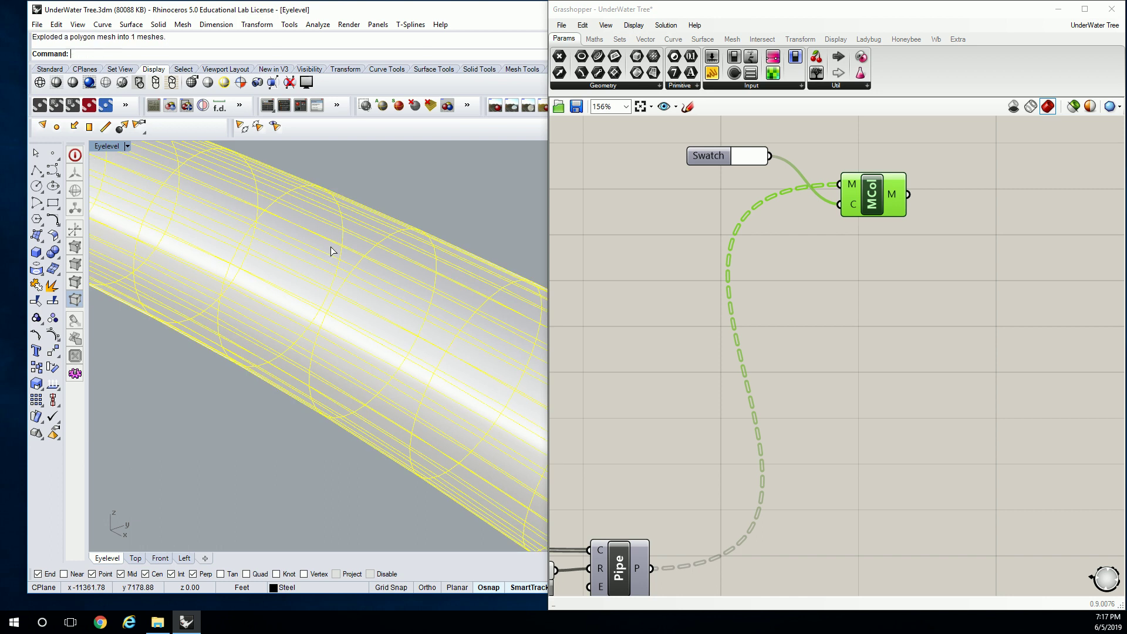
Try to explode the baked spiral pipe mesh again and select it to check whether it splits into pieces
left_click(339, 242)
key("Return")
key("Escape")
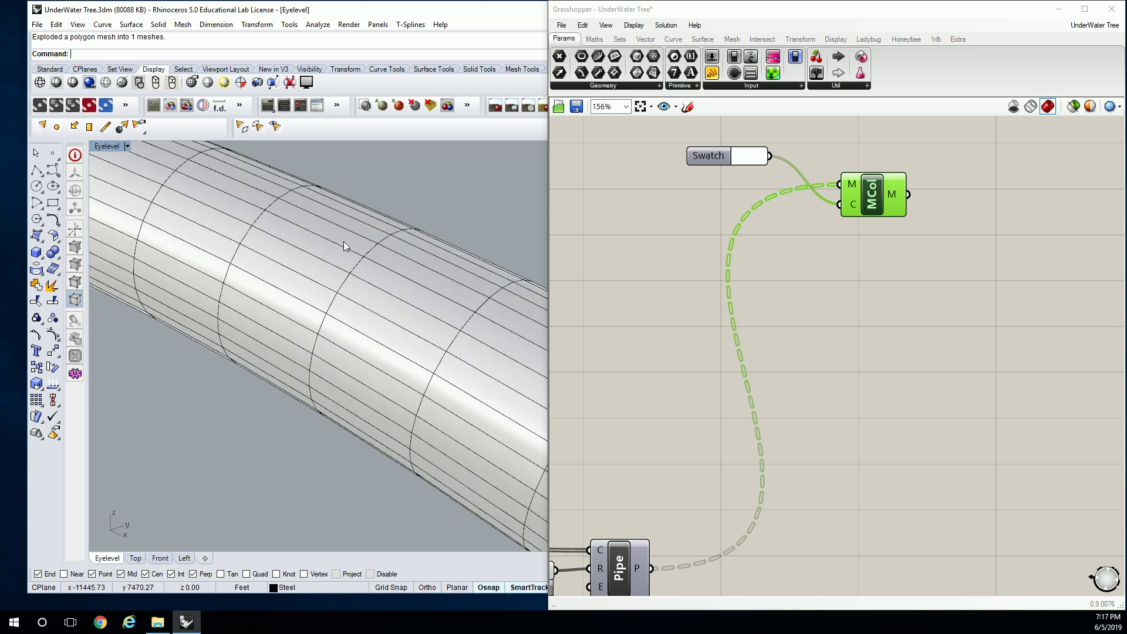
left_click(343, 241)
scroll(344, 230, "down", 2)
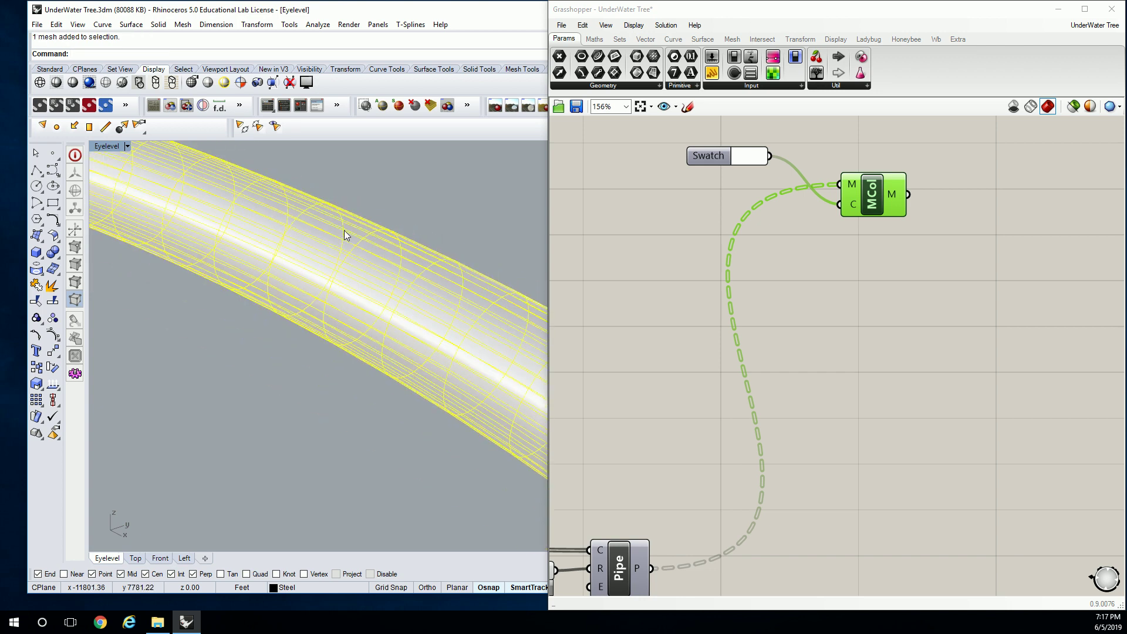
key("Escape")
scroll(344, 230, "down", 10)
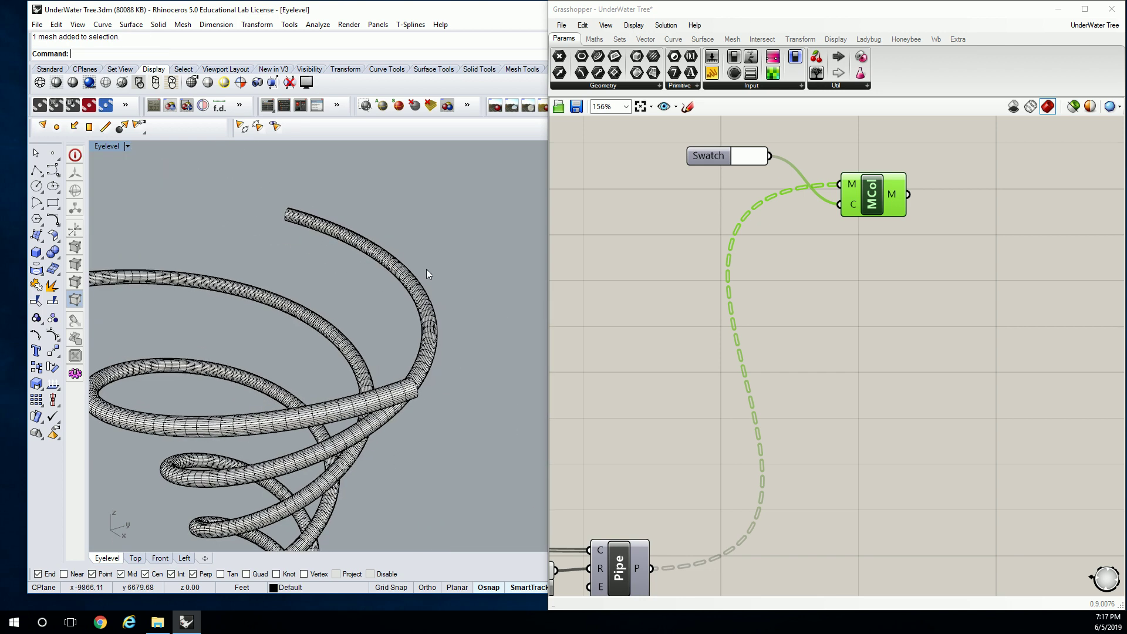
Delete the baked spiral pipe meshes standing apart from the trunk in Rhino
left_click(655, 213)
scroll(839, 209, "down", 5)
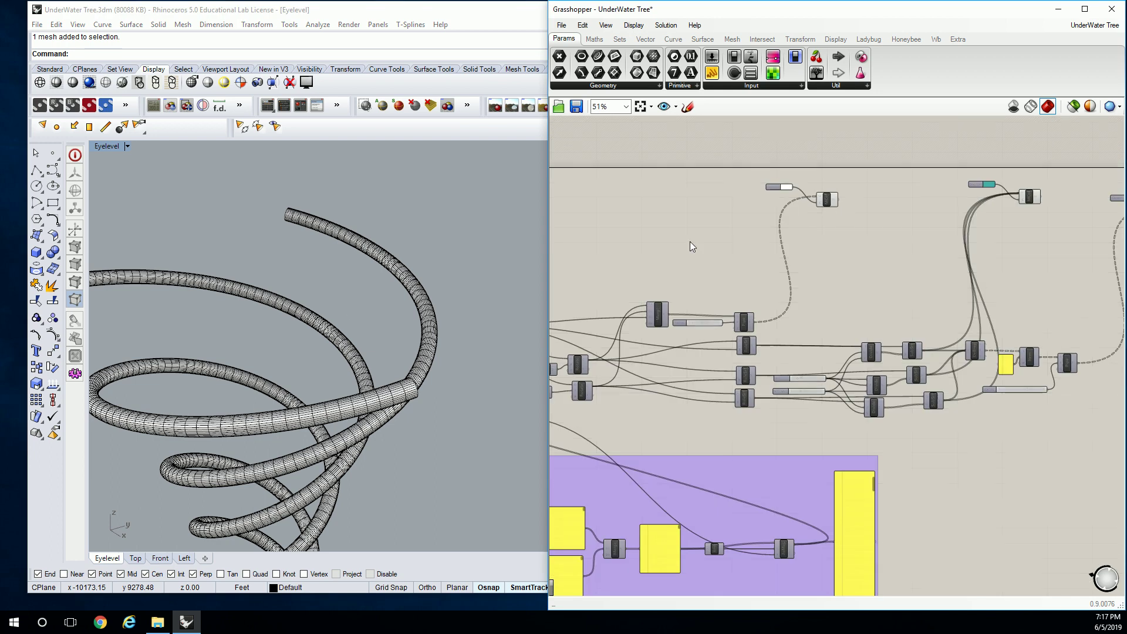
left_click(352, 315)
key("Delete")
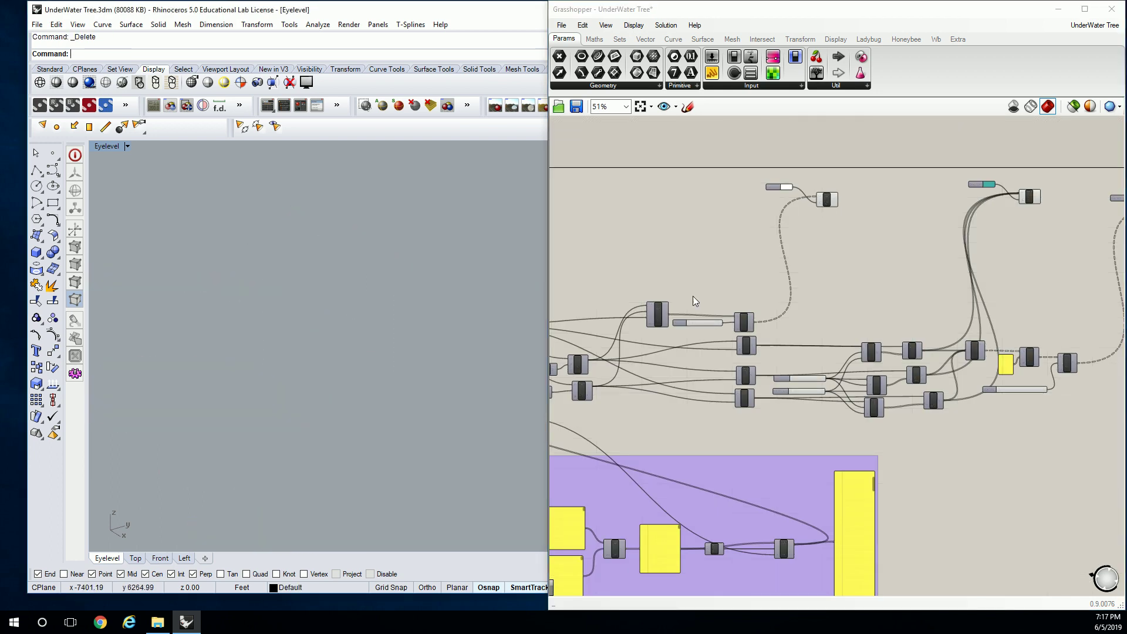
Bake the Grasshopper Pipe component fed by the Radius 20 slider directly onto the Steel layer
left_click(848, 240)
scroll(839, 209, "up", 5)
left_click_drag(840, 153, 701, 233)
left_click(756, 313)
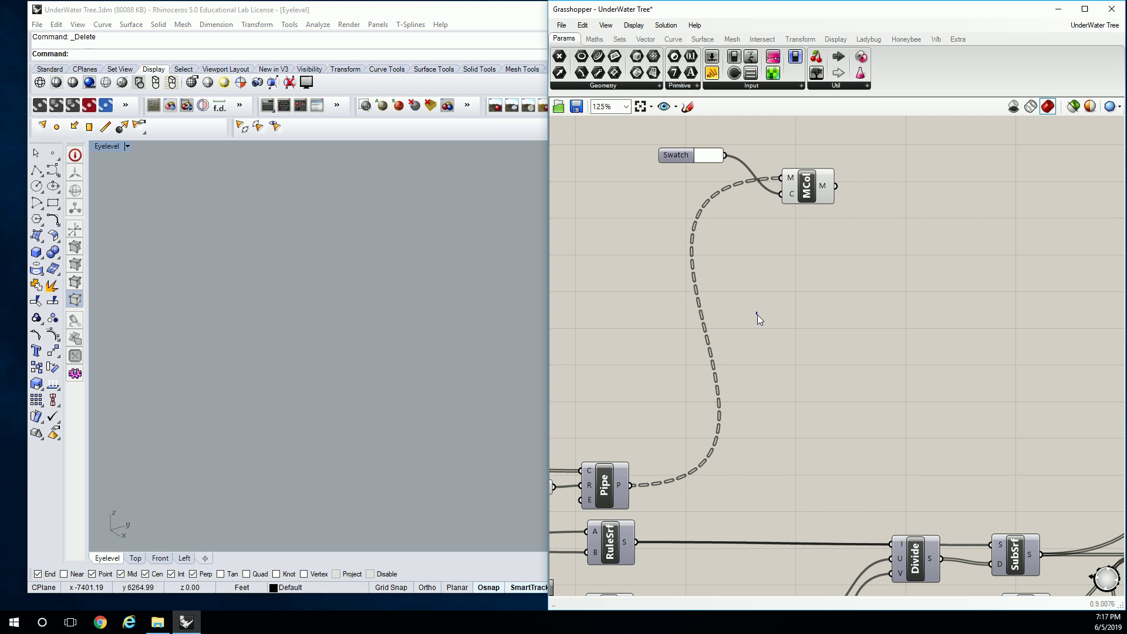
right_click_drag(688, 418, 935, 292)
left_click(851, 367)
right_click(851, 367)
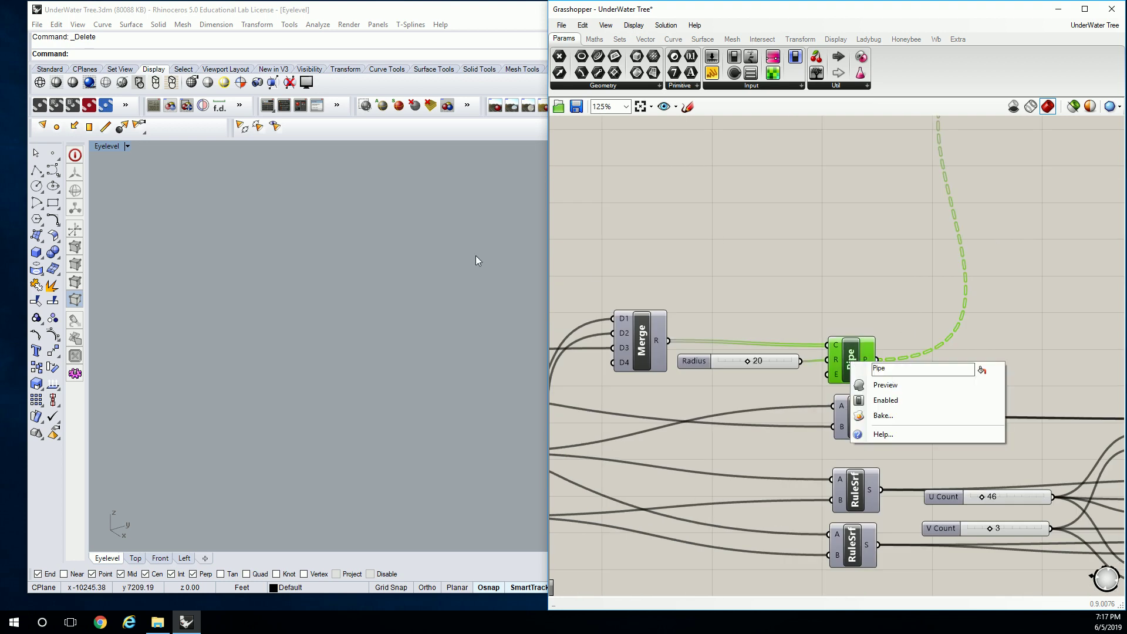
left_click(476, 255)
scroll(382, 260, "down", 10)
right_click_drag(461, 314, 439, 302, "shift")
scroll(439, 302, "up", 5)
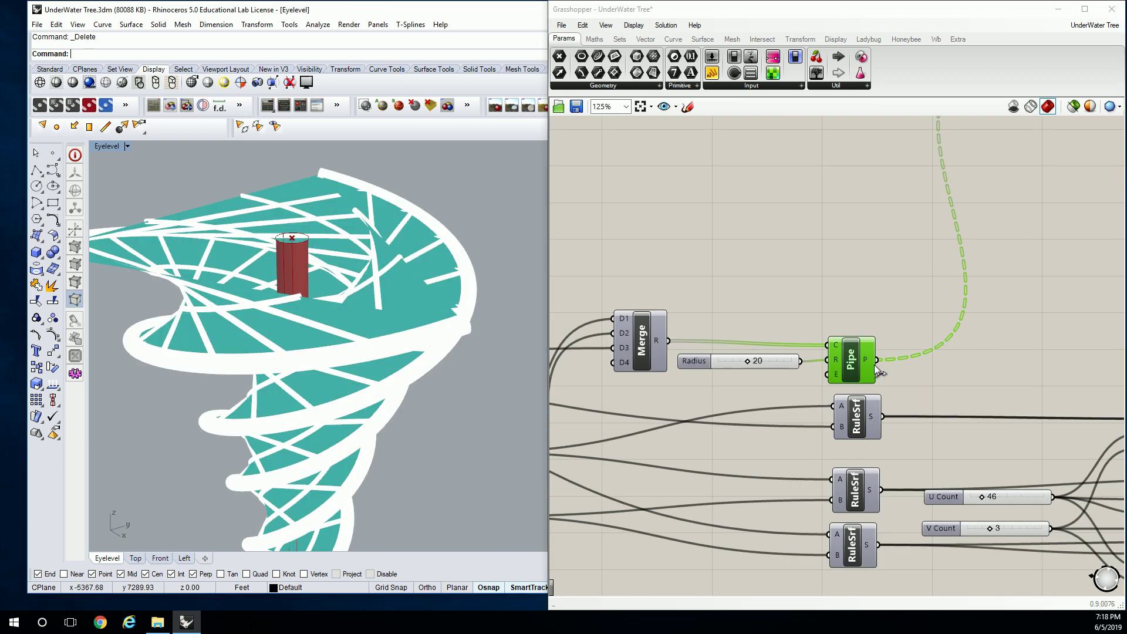
left_click(850, 357)
right_click(849, 357)
left_click(891, 413)
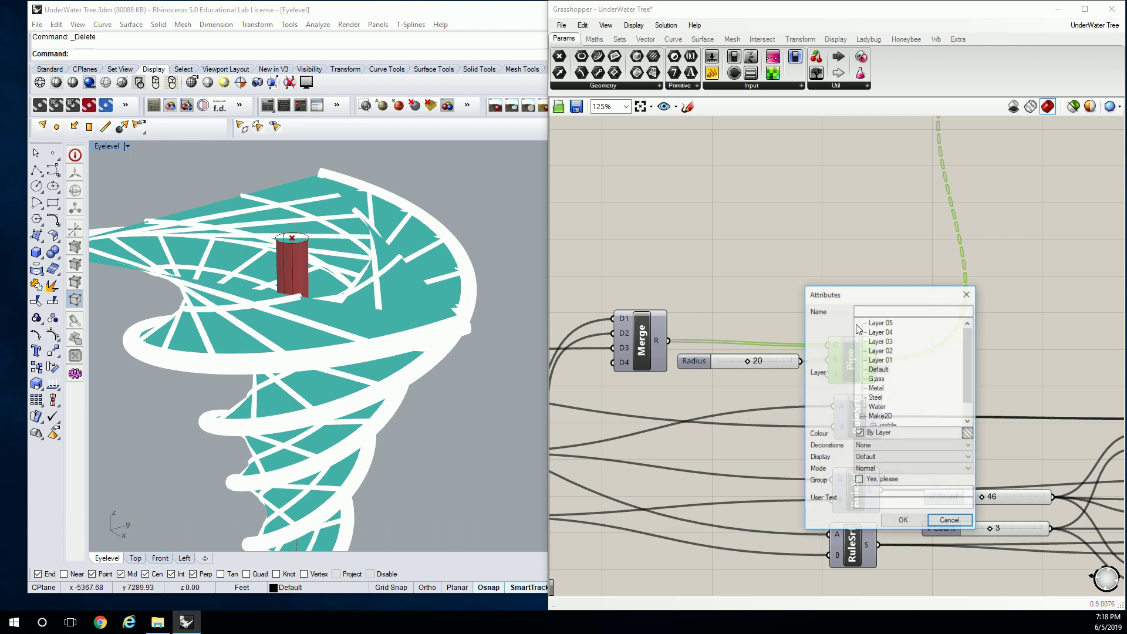
left_click(880, 397)
left_click(903, 520)
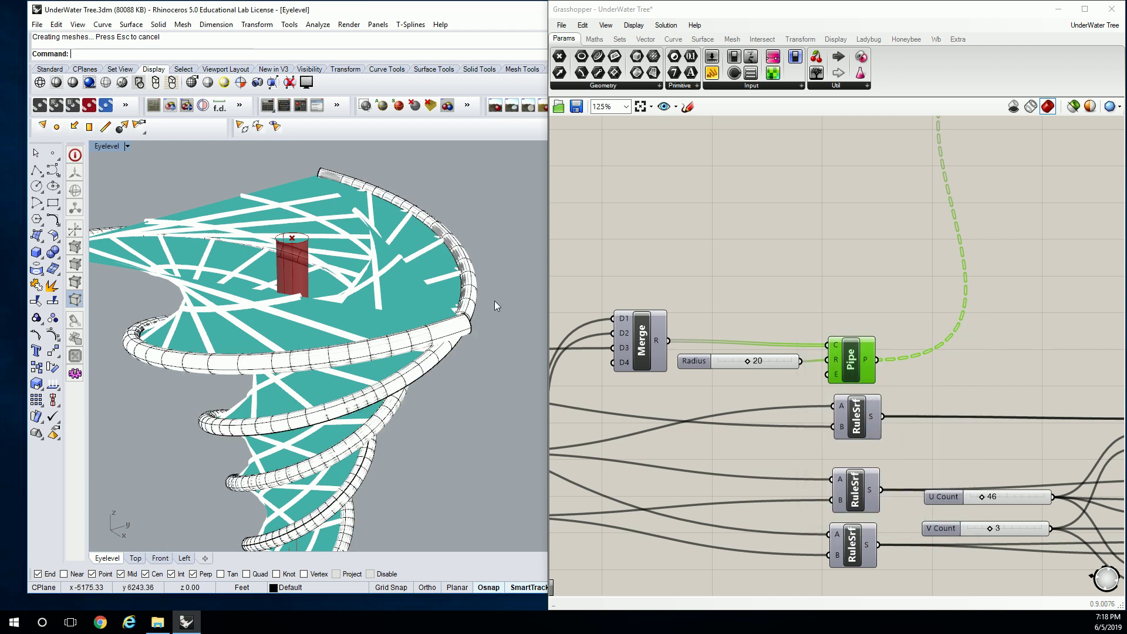
Select the three baked spiral pipe surfaces and move them along the X axis, away from the trunk preview
left_click(470, 301)
scroll(424, 319, "down", 6)
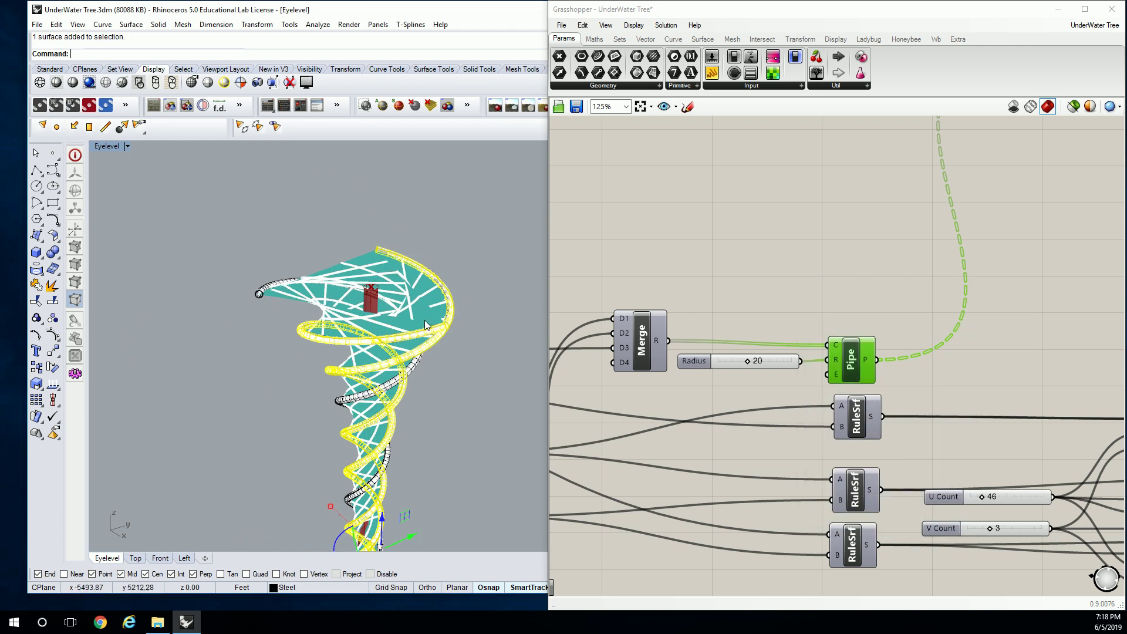
right_click_drag(399, 312, 398, 336)
left_click(393, 327, "shift")
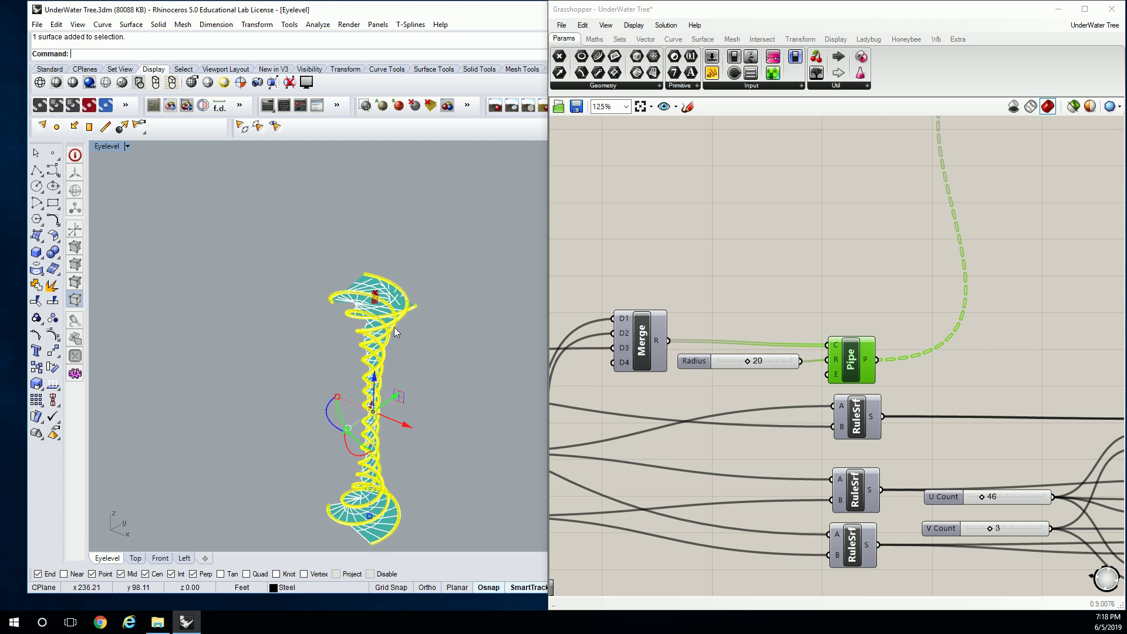
left_click_drag(405, 423, 185, 329)
right_click_drag(182, 323, 425, 278)
scroll(315, 221, "up", 10)
left_click(334, 171)
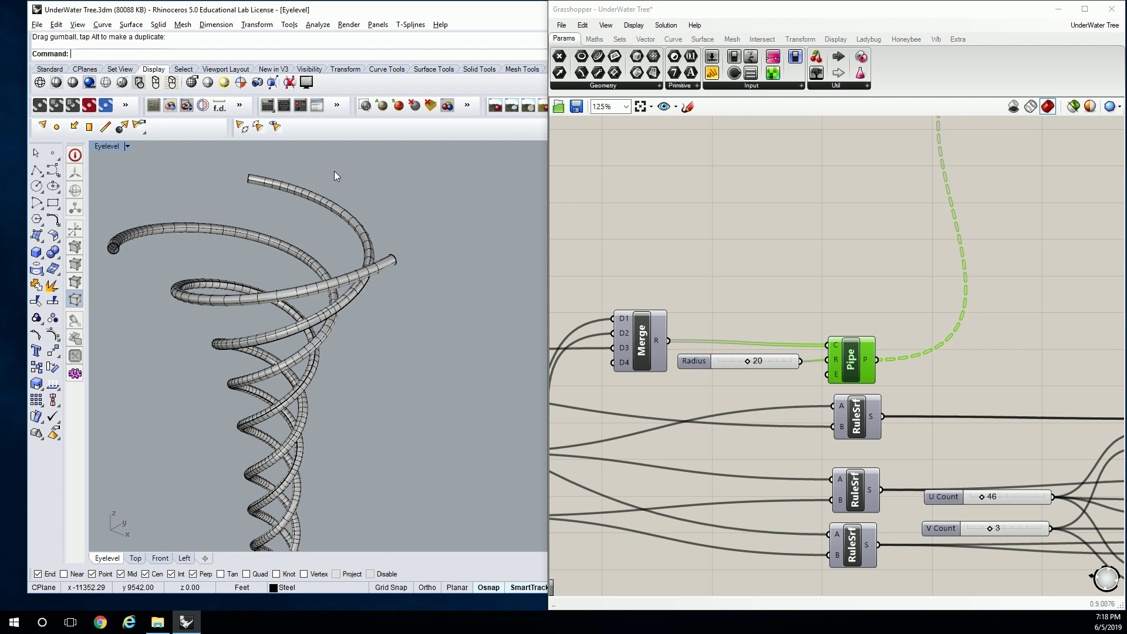
Examine the moved pipes as a whole and inspect the surface structure at the open upper end of one pipe
left_click(340, 205)
type("zs")
key("Return")
key("Escape")
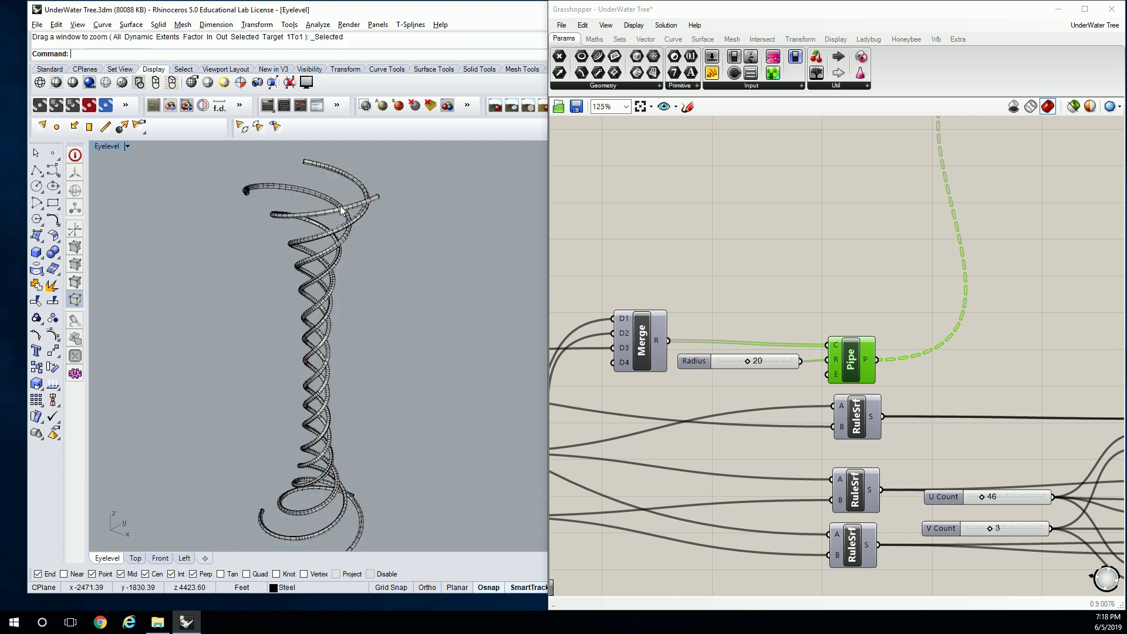
scroll(357, 178, "up", 10)
scroll(320, 188, "up", 4)
right_click_drag(319, 188, 332, 407)
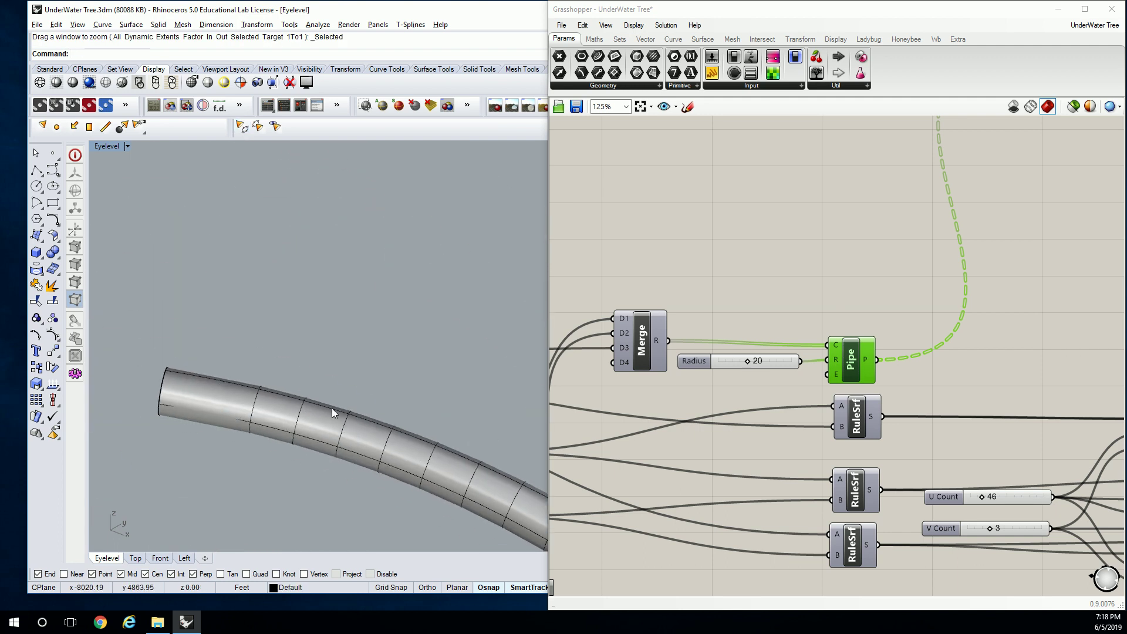
right_click_drag(247, 405, 327, 383)
right_click_drag(423, 298, 286, 331, "shift")
scroll(367, 309, "up", 6)
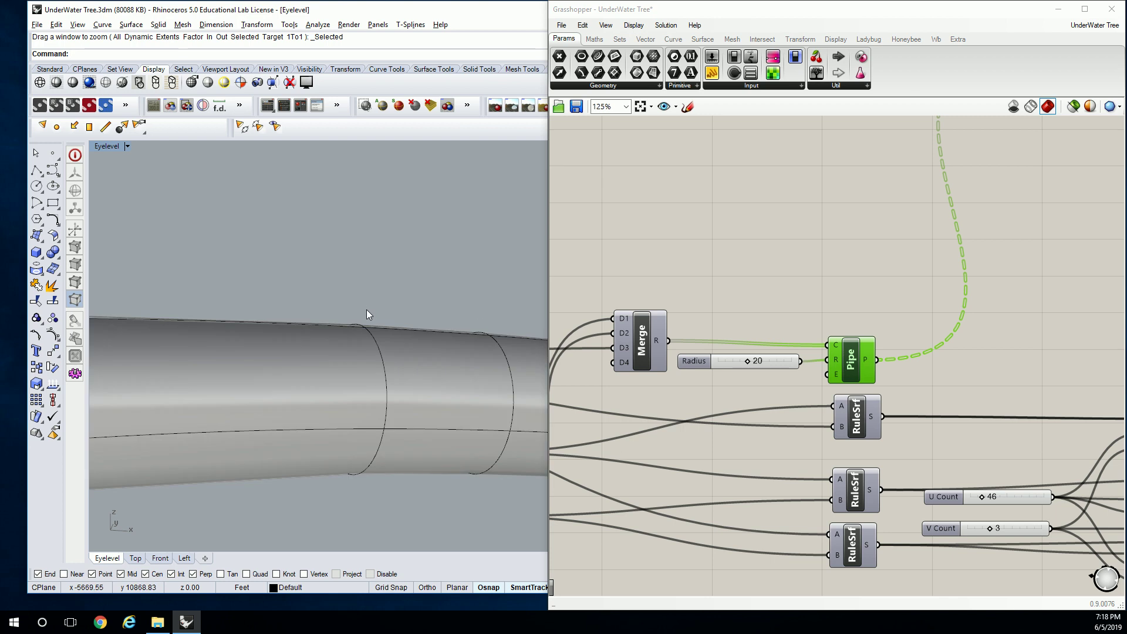
scroll(366, 309, "down", 2)
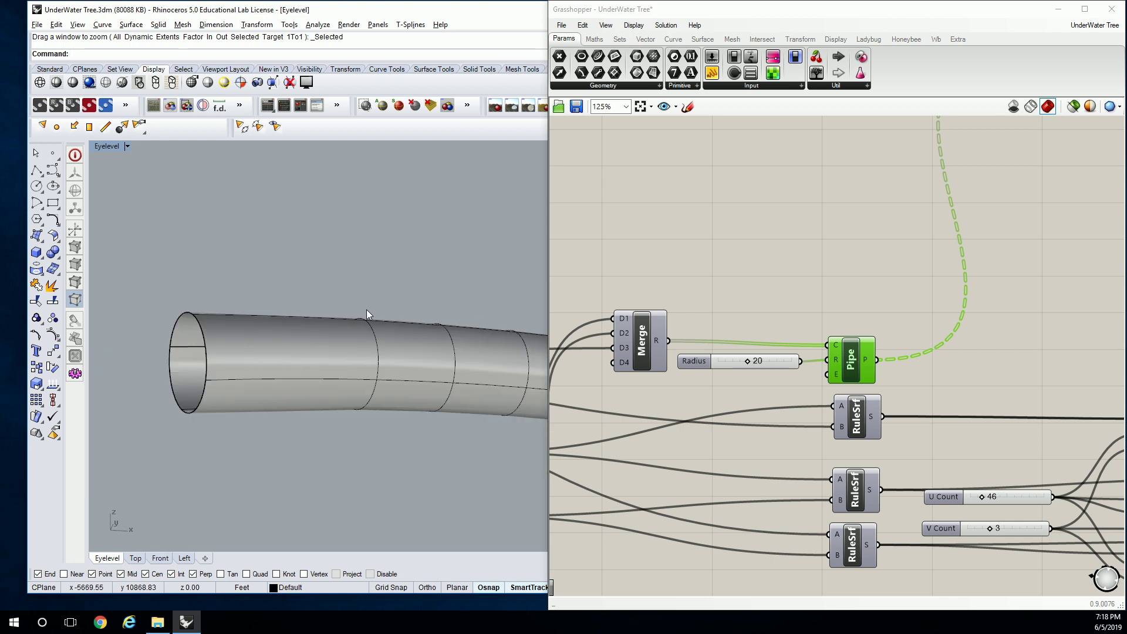
Try to explode one of the moved spiral pipe surfaces
left_click(381, 336)
type("e")
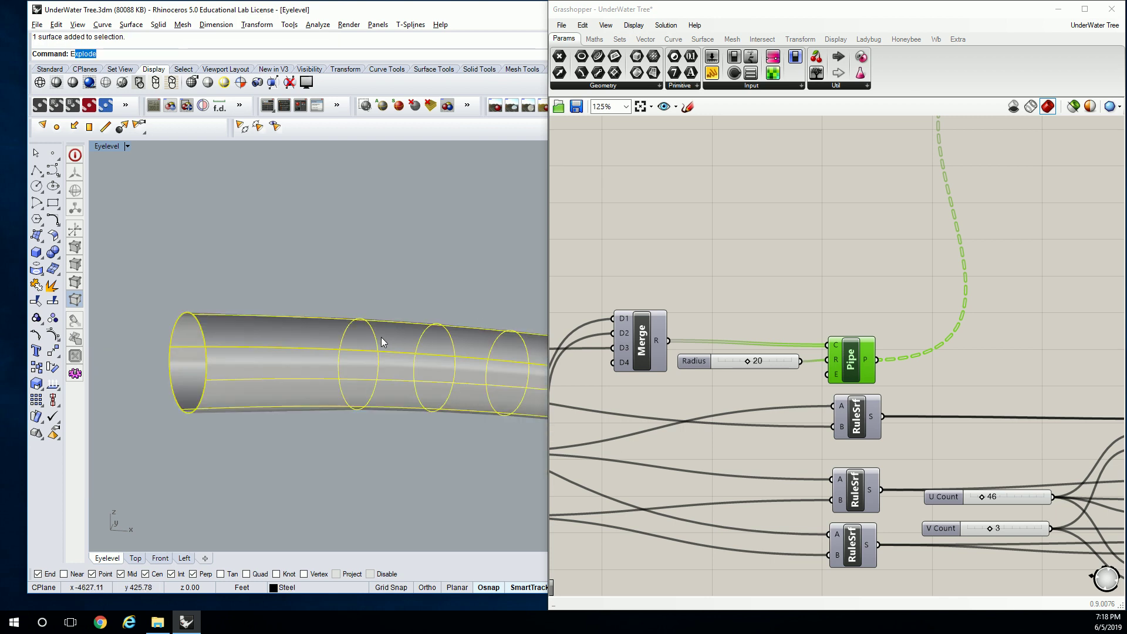
type("xplo")
key("Return")
key("Escape")
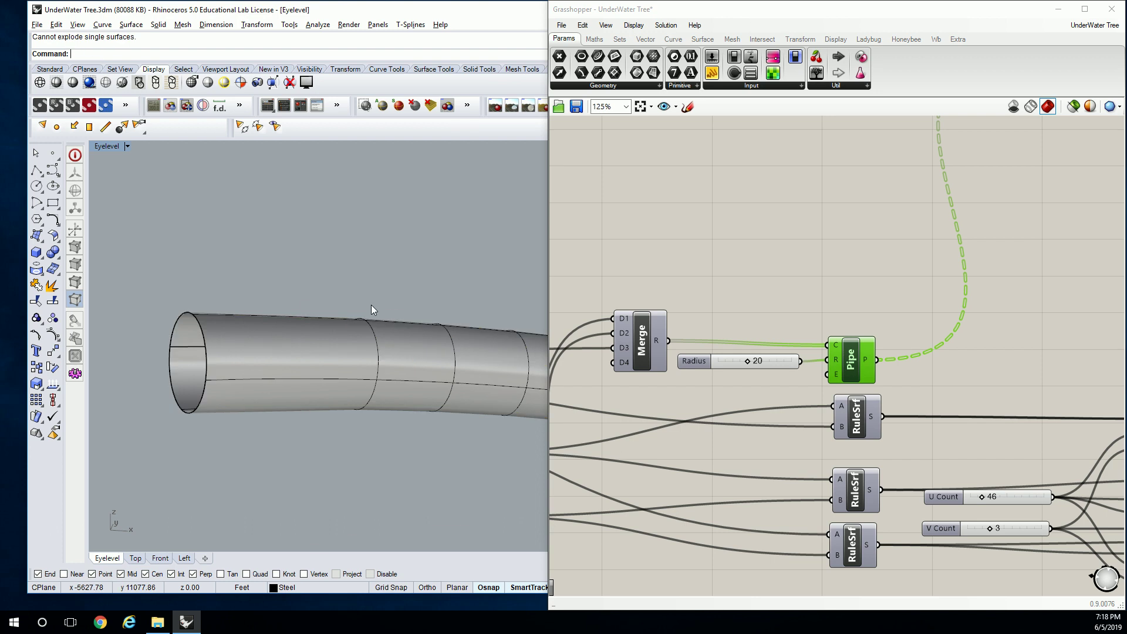
Select all three moved spiral pipe surfaces and delete them
scroll(370, 299, "down", 10)
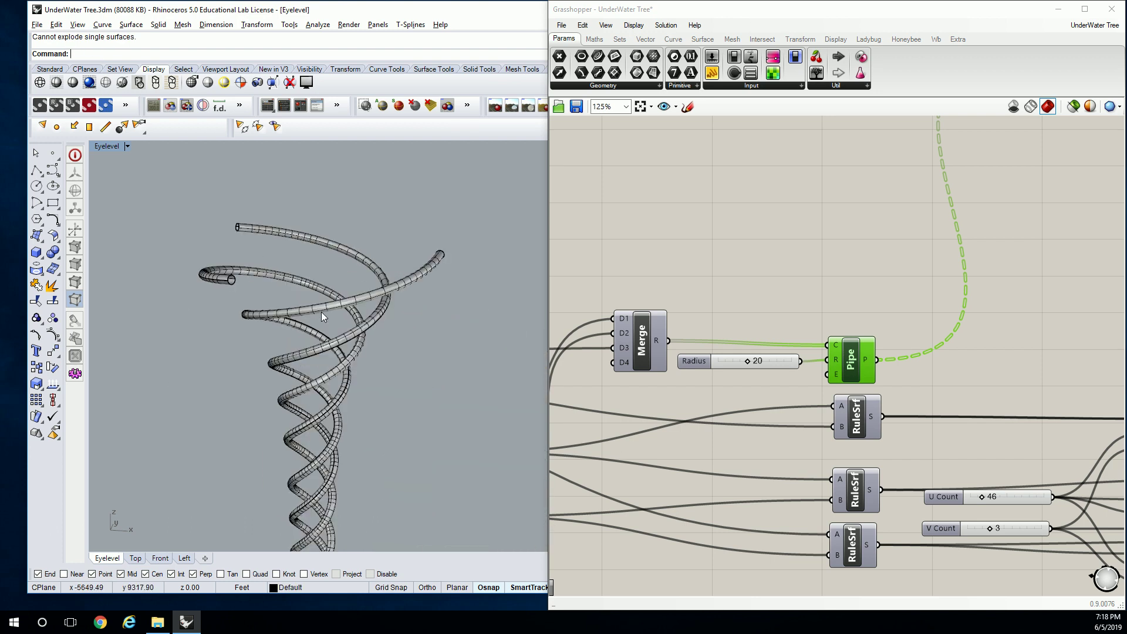
left_click_drag(417, 221, 346, 342)
scroll(386, 239, "down", 8)
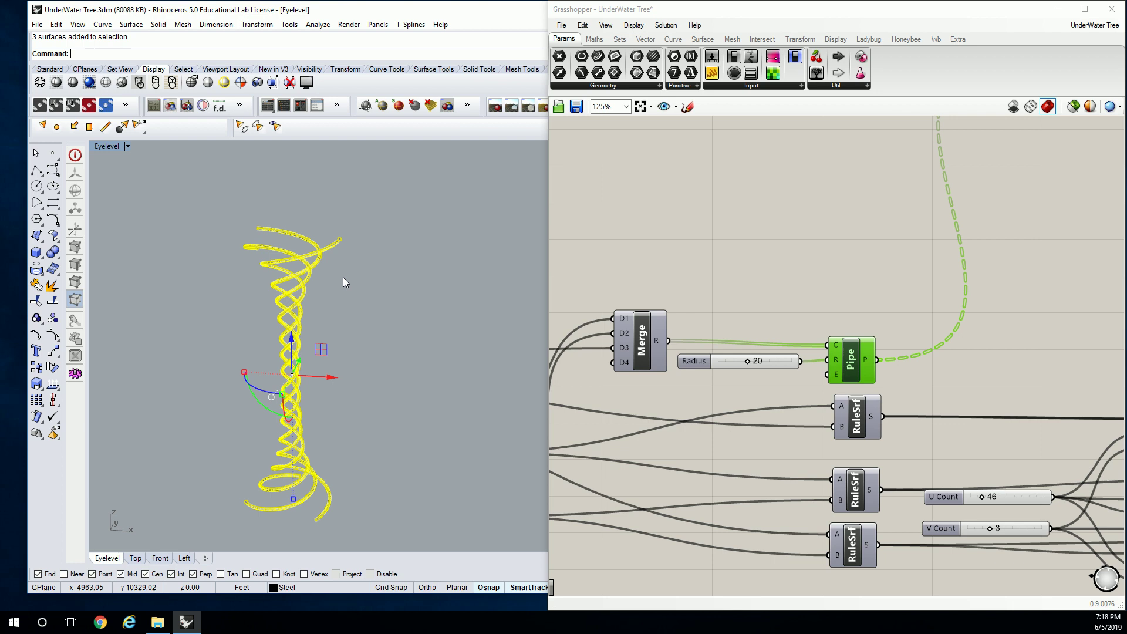
key("Delete")
Search the Grasshopper components for "bak" and look through the utility and input components for a baking tool
left_click(801, 254)
scroll(896, 250, "down", 6)
right_click_drag(895, 245, 794, 274)
scroll(793, 275, "up", 2)
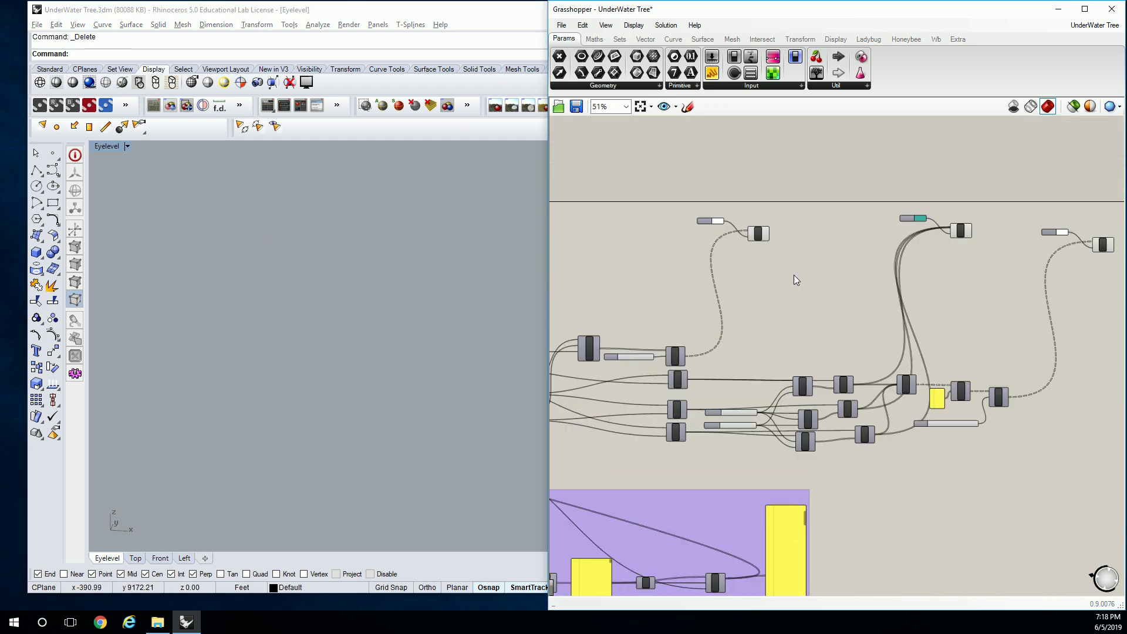
double_click(794, 275)
type("bak")
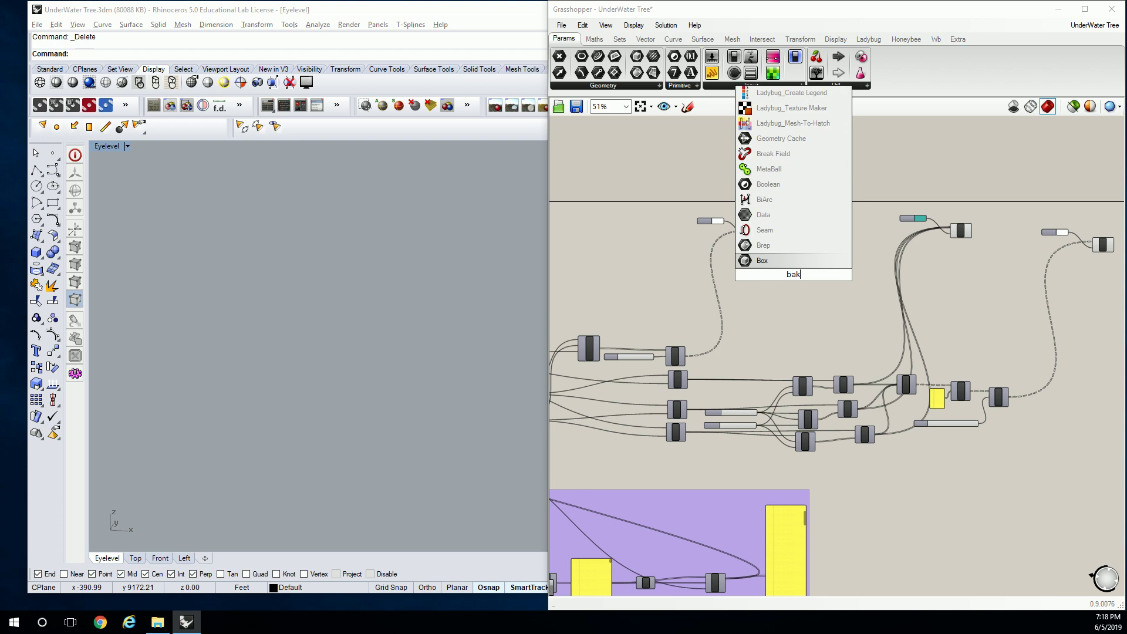
key("BackSpace")
key("BackSpace")
key("BackSpace")
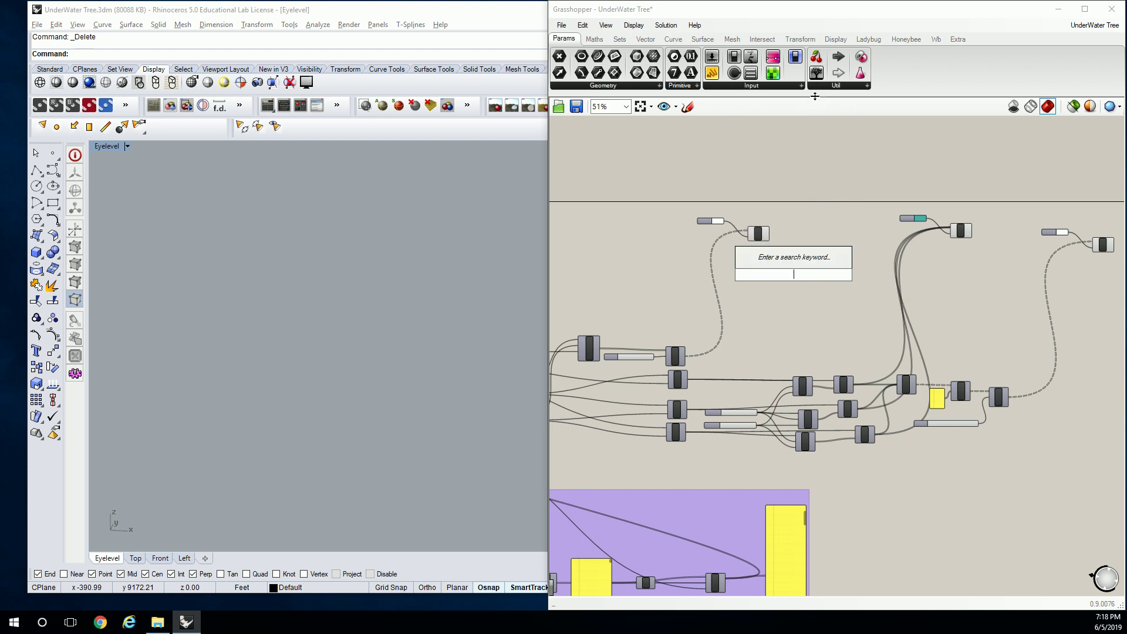
left_click(841, 87)
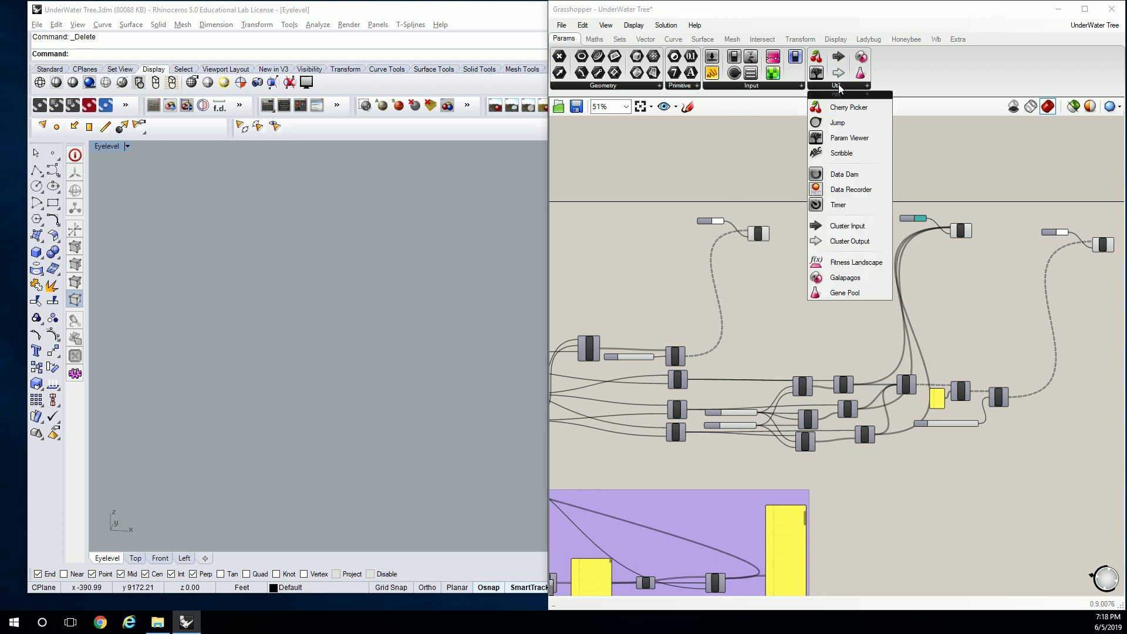
left_click(788, 86)
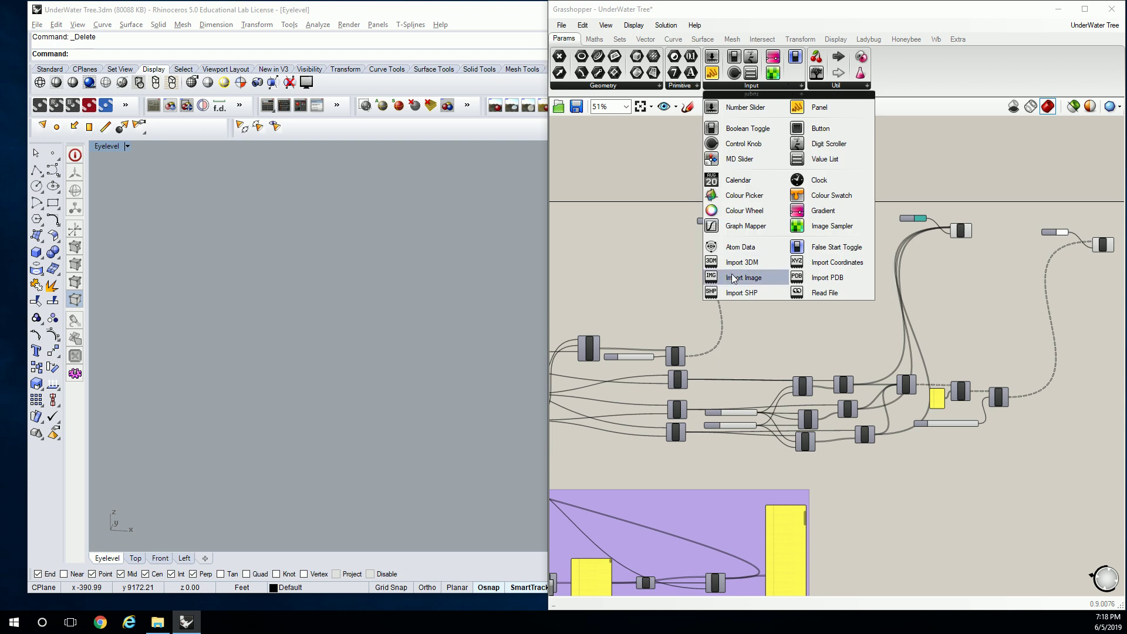
left_click(786, 341)
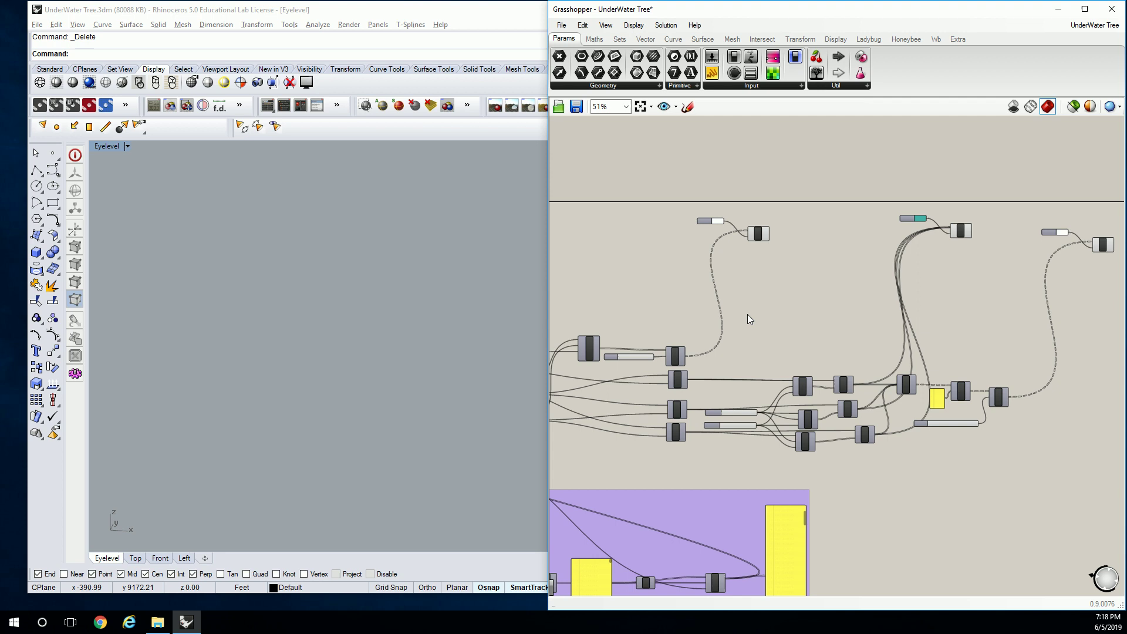
scroll(717, 343, "up", 4)
scroll(724, 288, "down", 4)
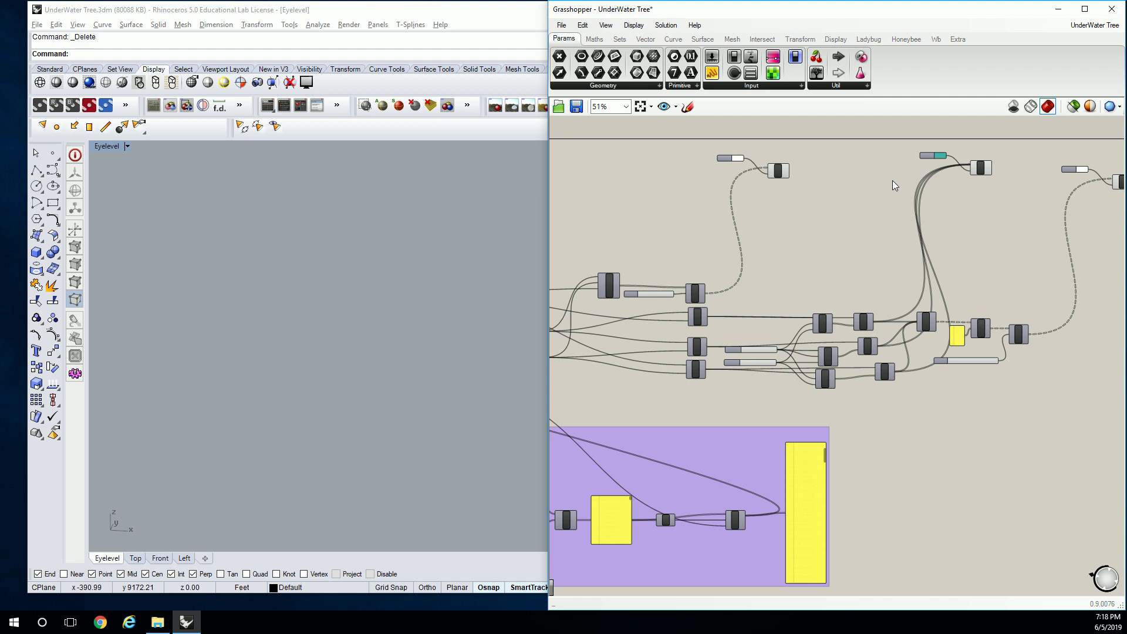
scroll(762, 194, "up", 4)
scroll(675, 188, "down", 4)
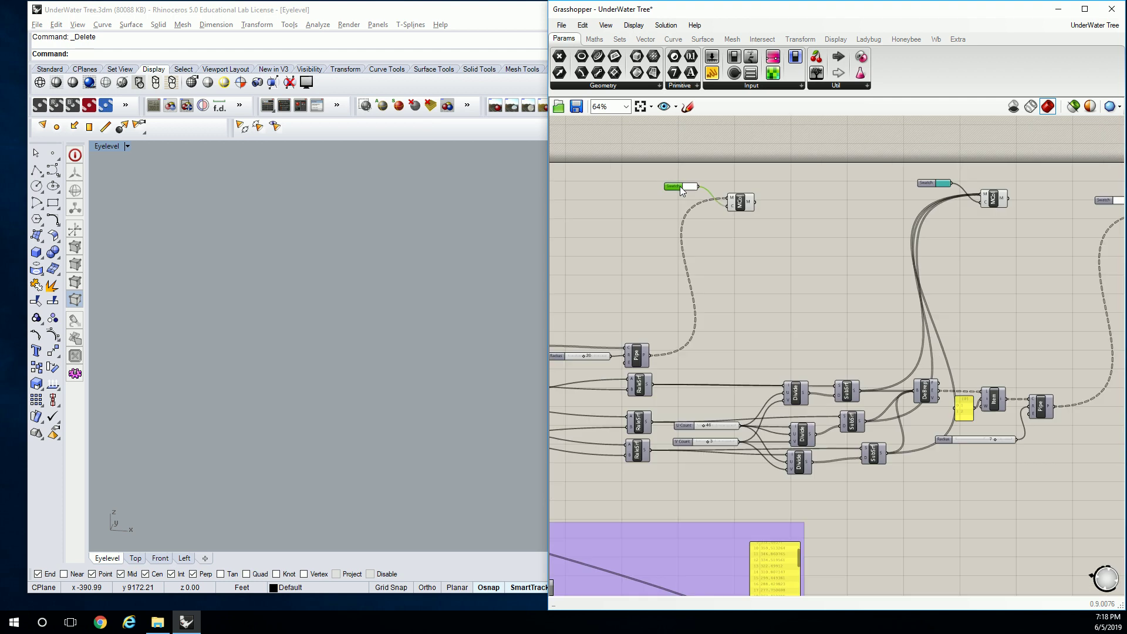
scroll(663, 292, "up", 3)
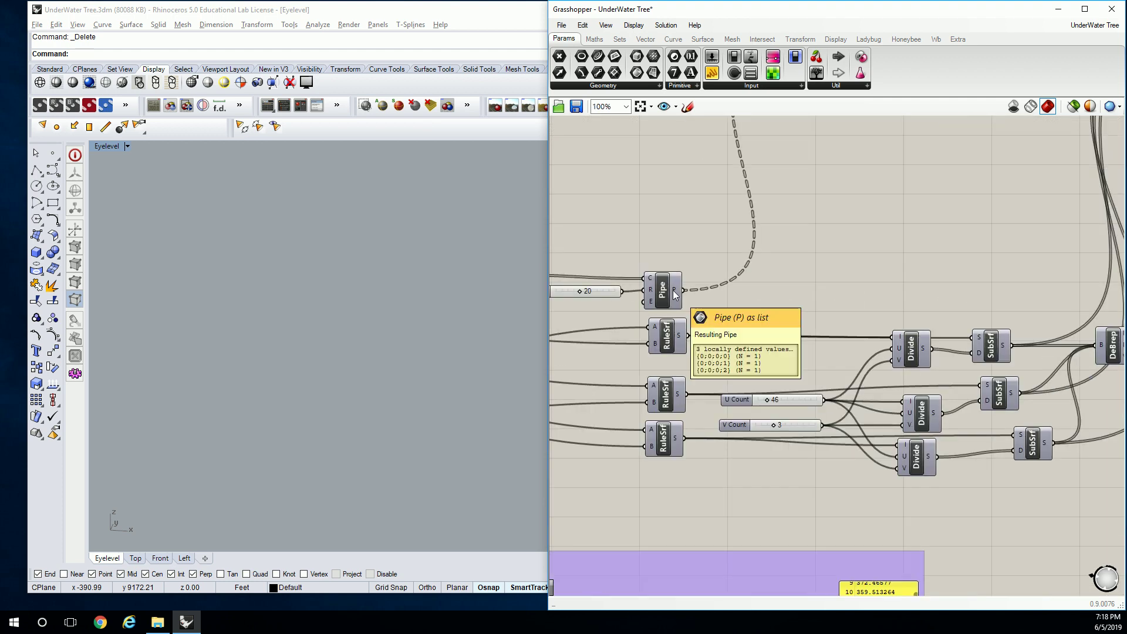
scroll(672, 290, "down", 1)
Delete the remaining baked spiral pipes that still overlap the trunk preview in Rhino
left_click(456, 314)
scroll(456, 315, "down", 10)
scroll(491, 304, "up", 8)
scroll(442, 309, "up", 5)
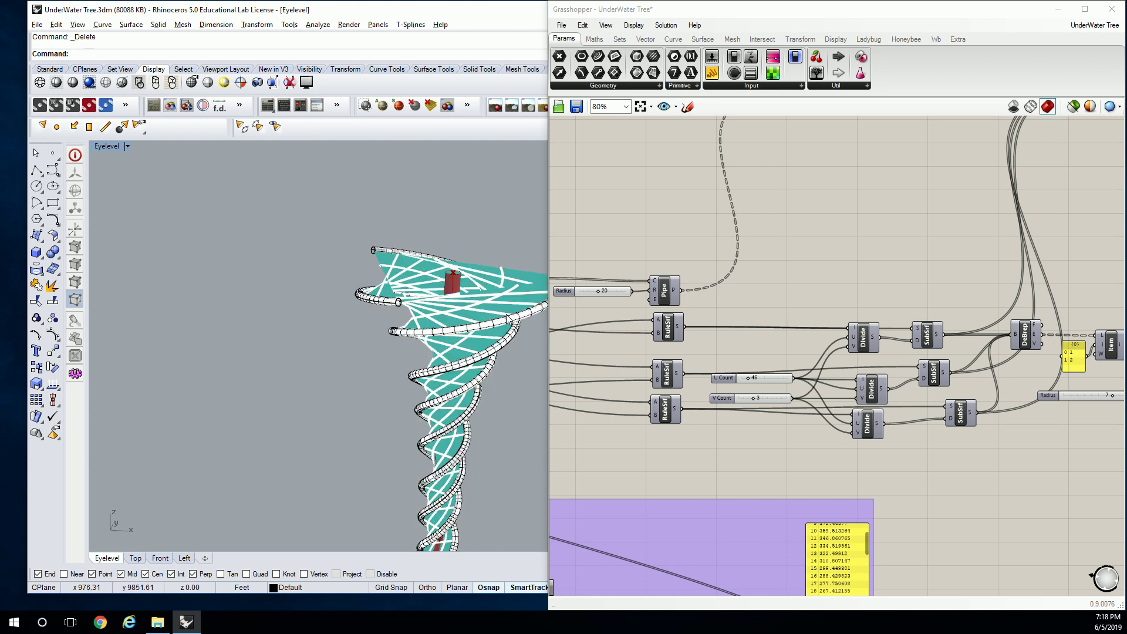
left_click(502, 325)
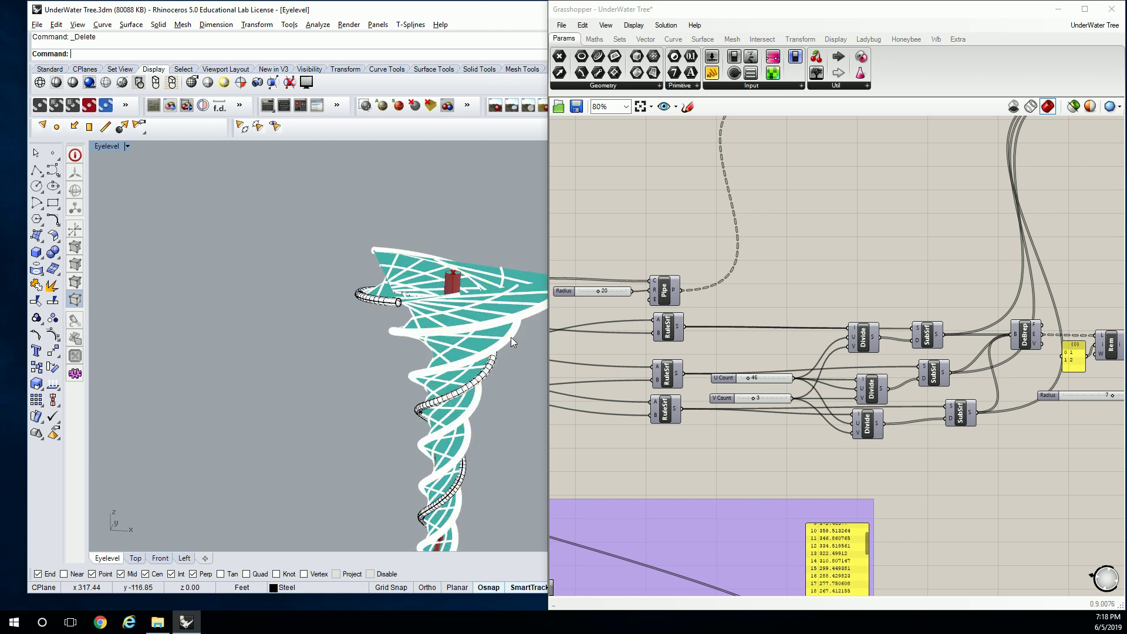
left_click(474, 385)
key("Delete")
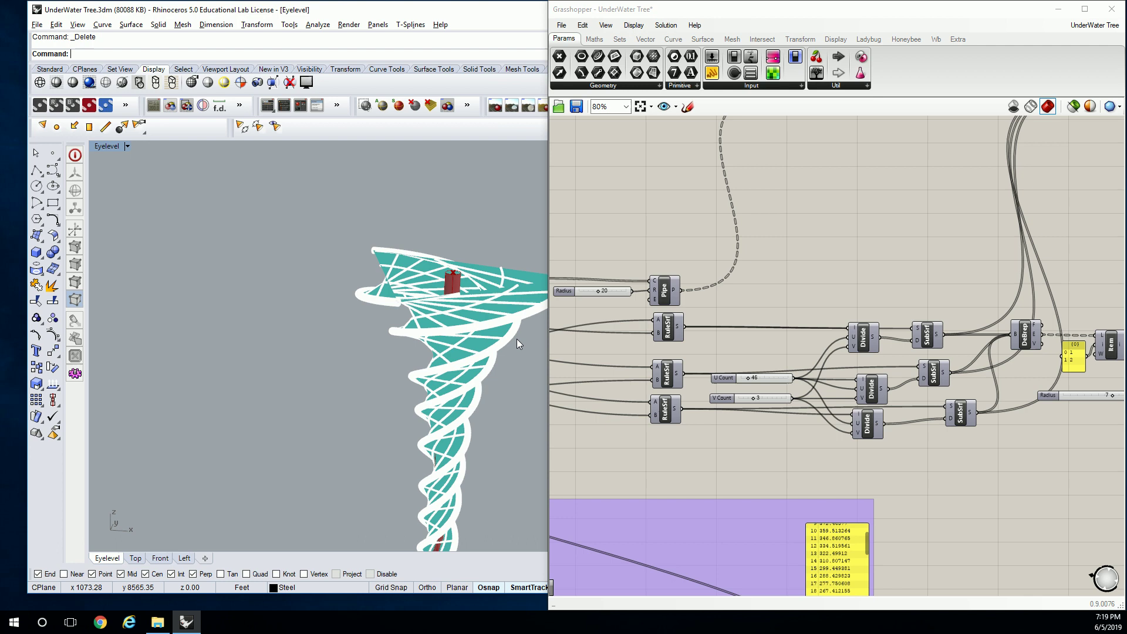
right_click_drag(516, 340, 430, 349)
scroll(430, 349, "up", 6)
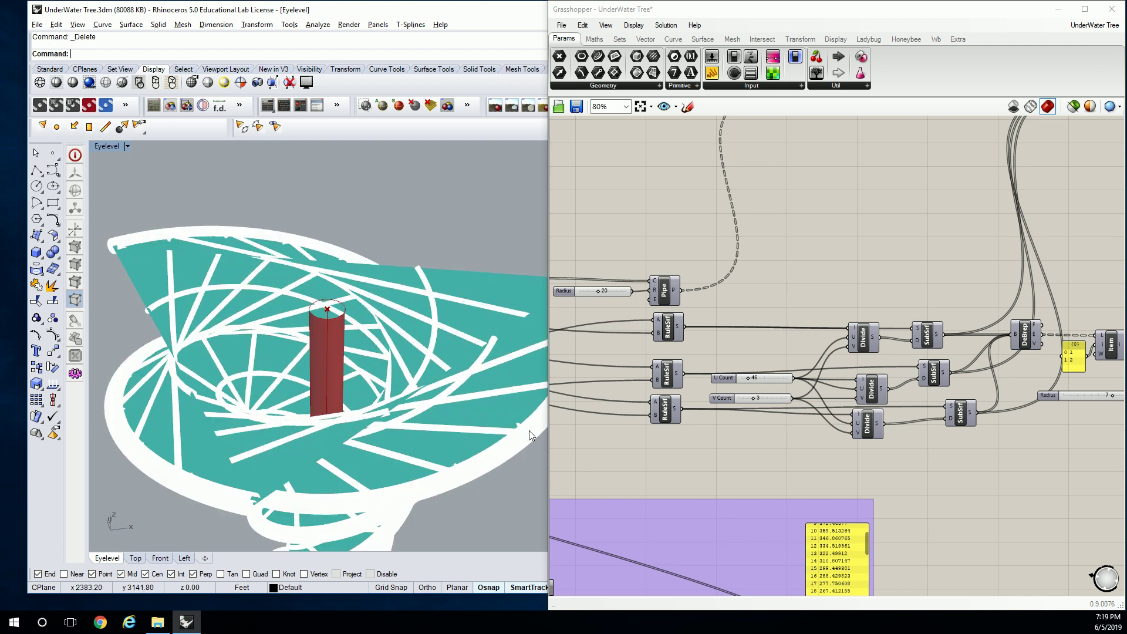
scroll(741, 284, "down", 4)
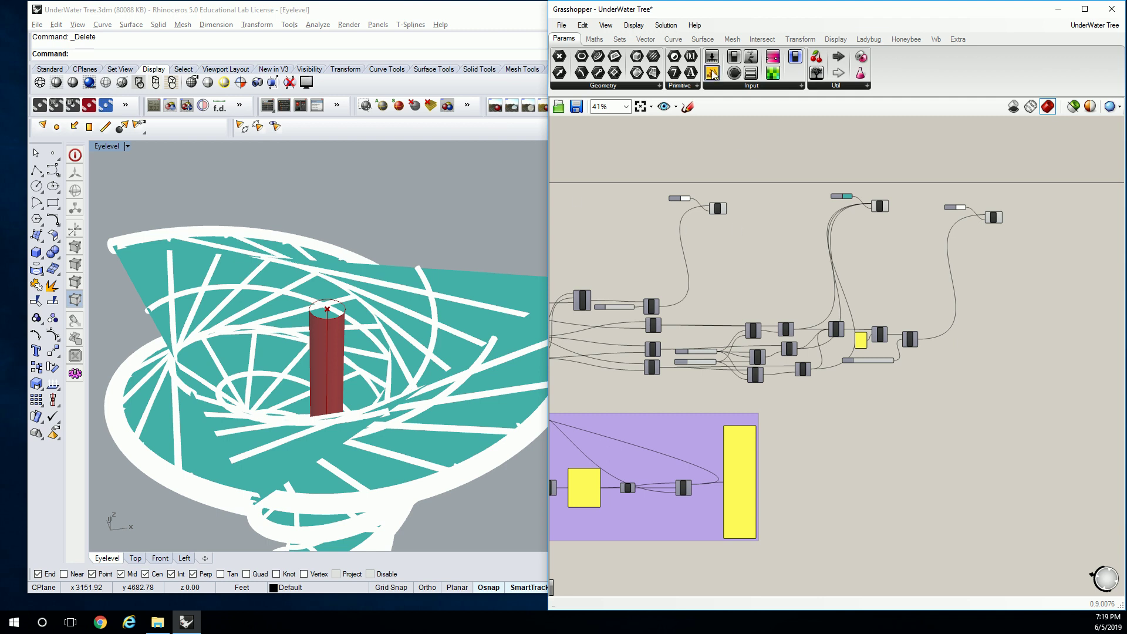
Add a Merge component to an empty area of the Grasshopper canvas beyond the trunk's pipe components
left_click(594, 40)
left_click(619, 38)
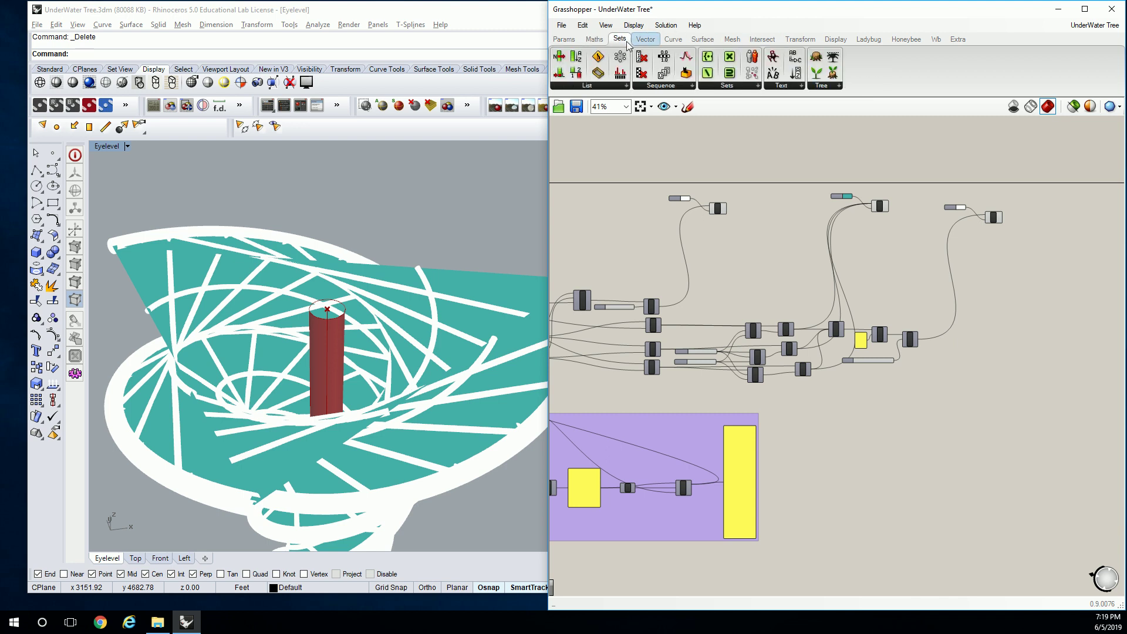
left_click(823, 87)
left_click(895, 226)
left_click(1041, 298)
Wire the spiral Pipe output into the Merge component's D1 input and the bracing Pipe output into D2
scroll(646, 301, "up", 2)
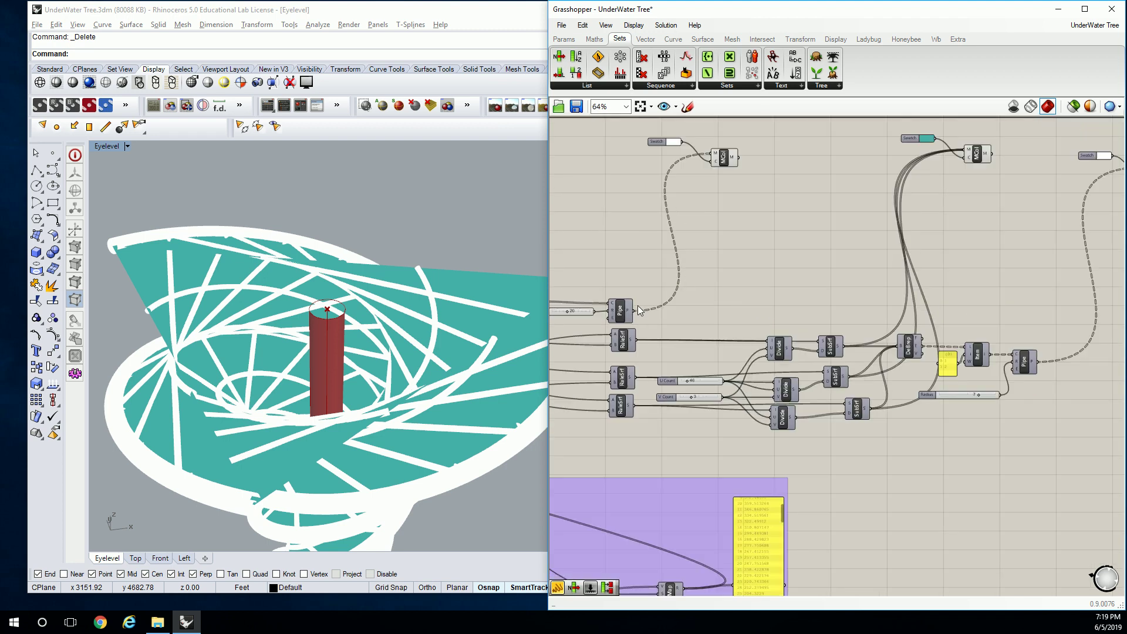
left_click_drag(636, 311, 1019, 261)
scroll(755, 247, "down", 3)
scroll(964, 271, "up", 4)
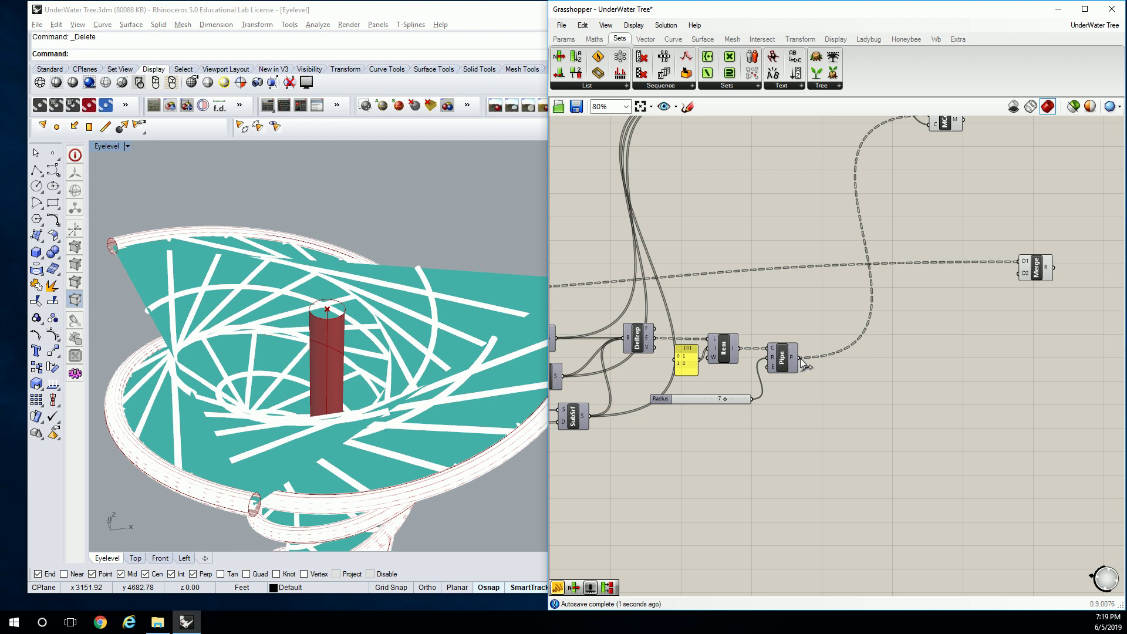
left_click_drag(797, 357, 1020, 272)
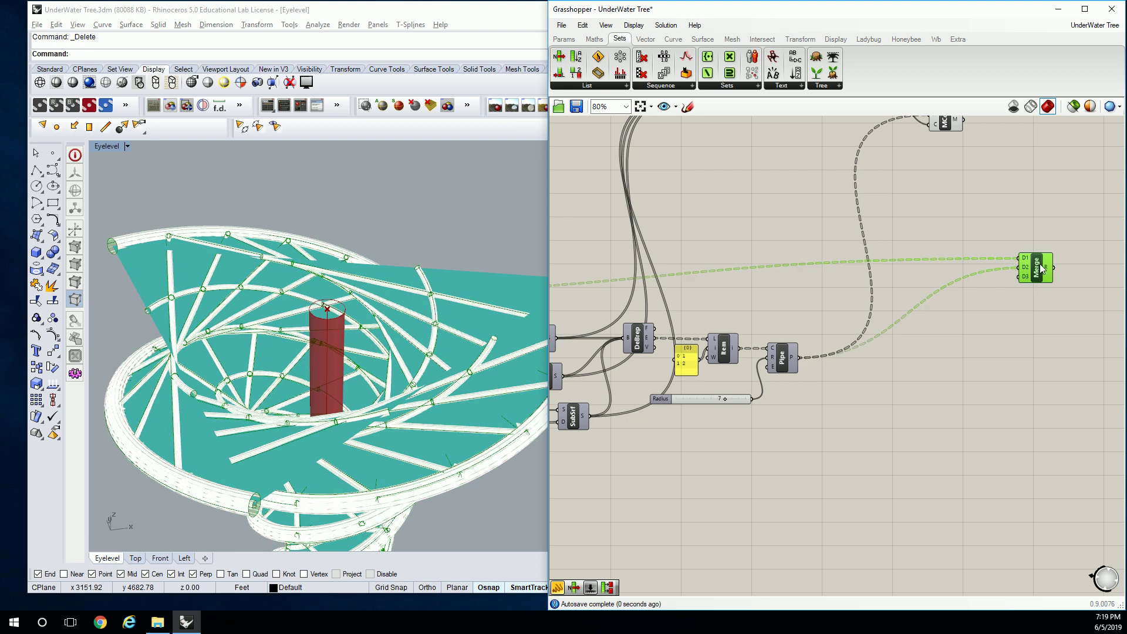
Bake the merged pipes from the Merge component onto the Steel layer
right_click_drag(414, 467, 440, 358)
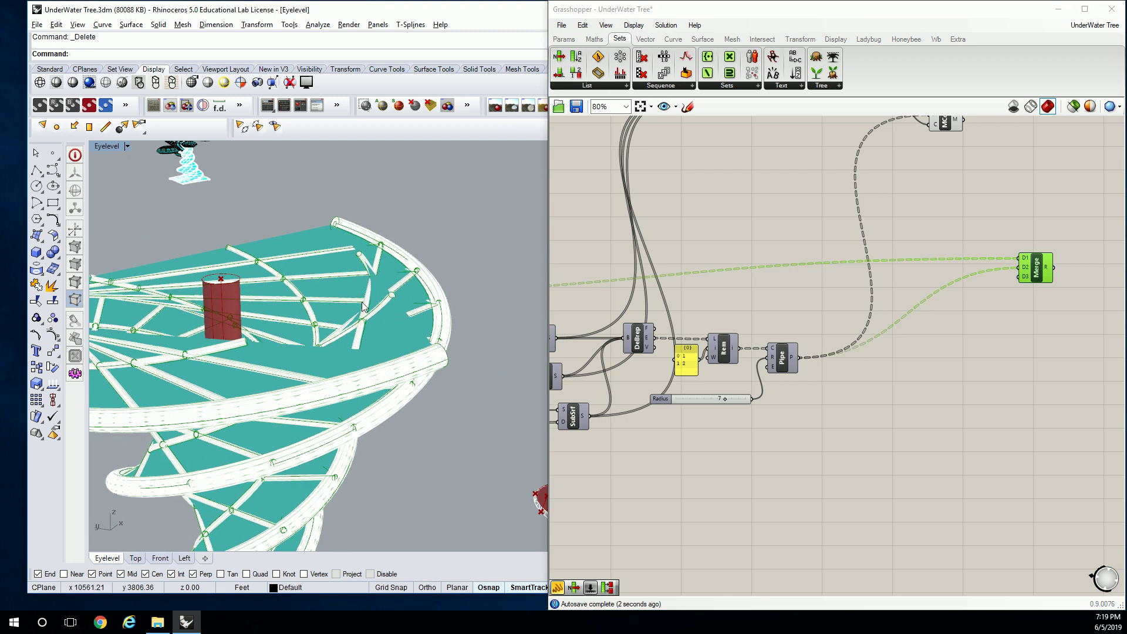
right_click_drag(403, 282, 369, 298)
scroll(1068, 255, "up", 2)
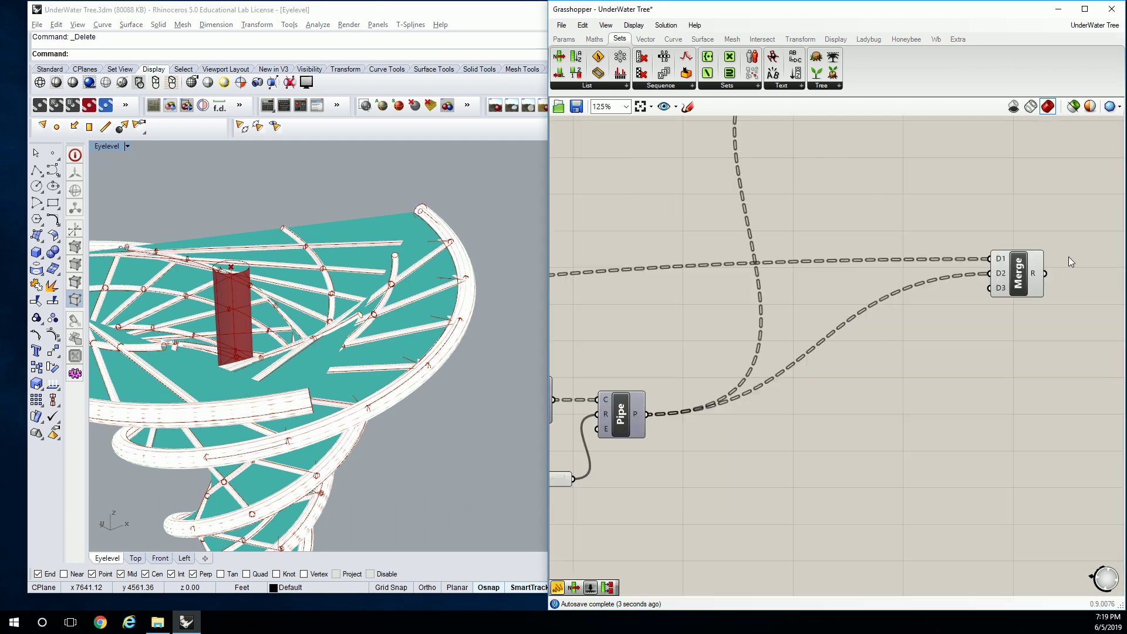
right_click(1033, 276)
left_click(1061, 298)
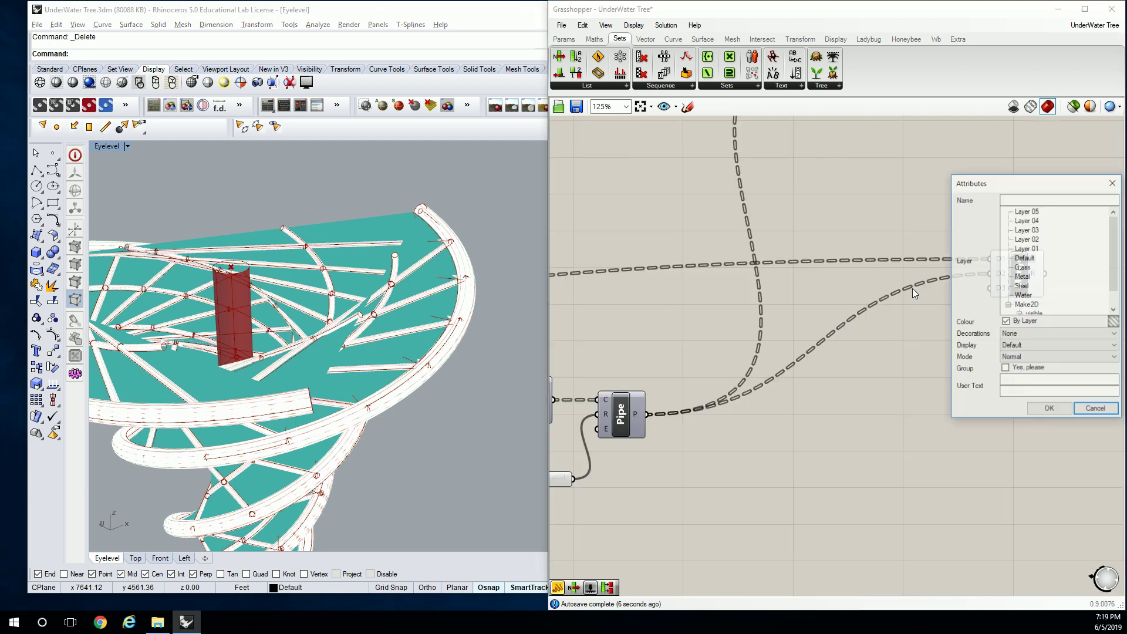
left_click(1022, 286)
left_click(1049, 410)
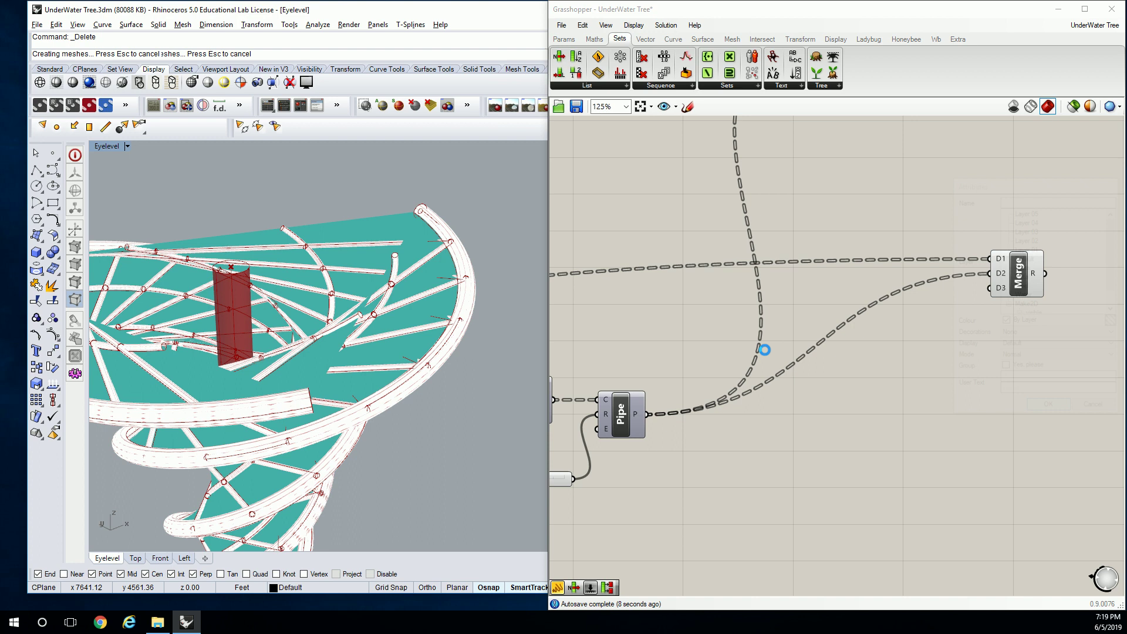
Turn off the Grasshopper preview of all the trunk's pipe, surface and material components
scroll(484, 266, "down", 6)
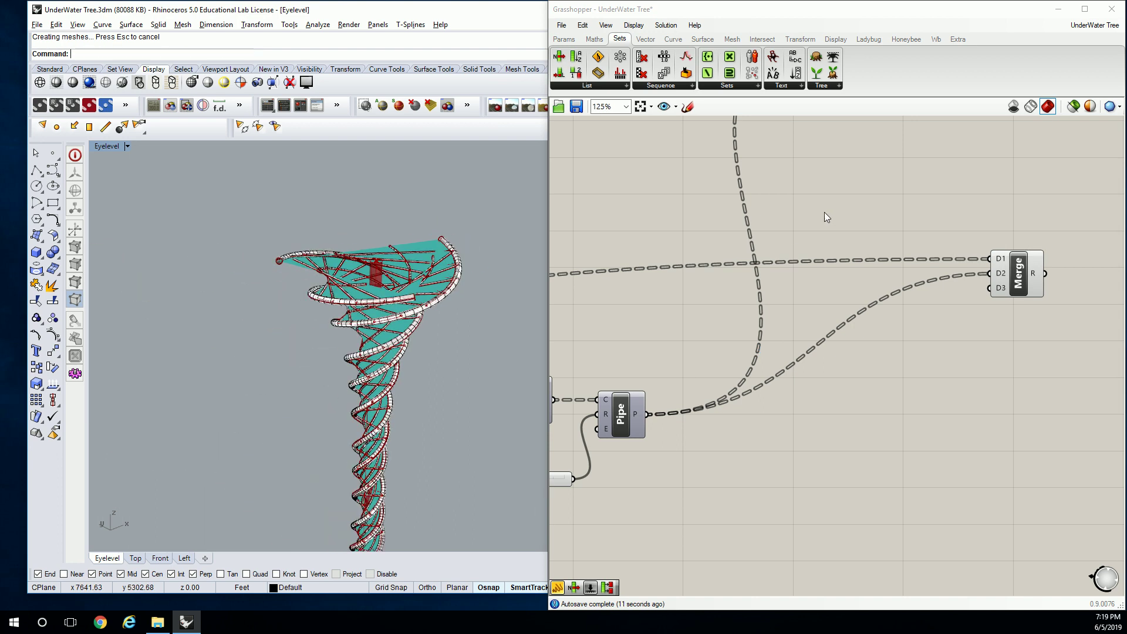
scroll(824, 212, "down", 4)
scroll(833, 206, "down", 3)
right_click_drag(831, 209, 827, 291)
left_click_drag(611, 224, 959, 410)
middle_click(810, 306)
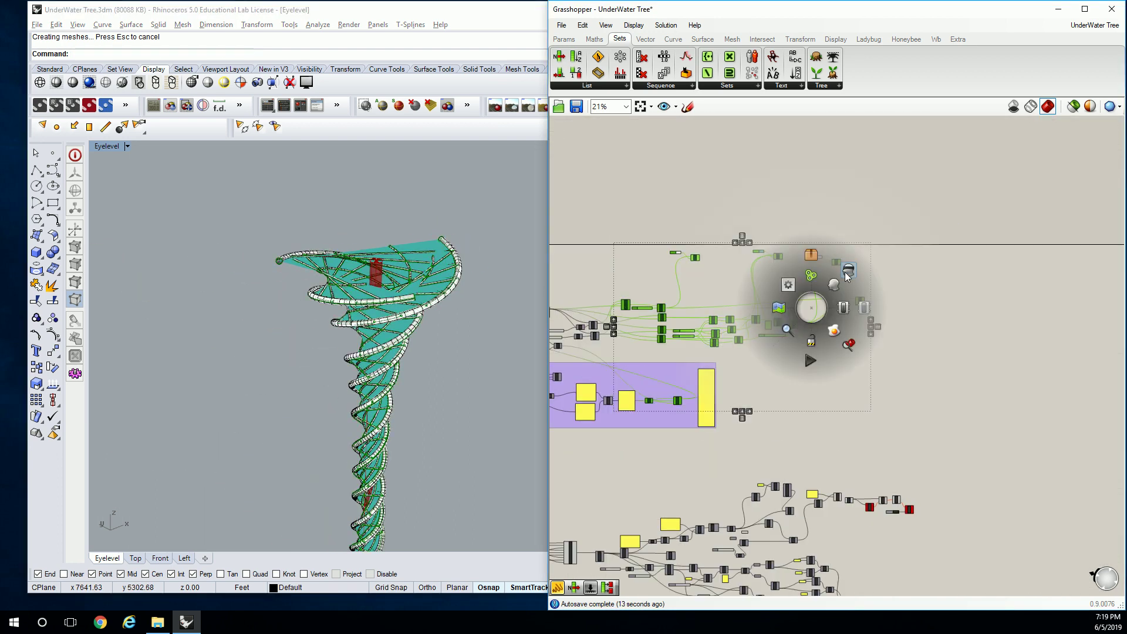
left_click(845, 272)
Inspect the baked trunk pipes in the Rhino viewport, from the joints up close to the whole spiral
scroll(387, 339, "up", 10)
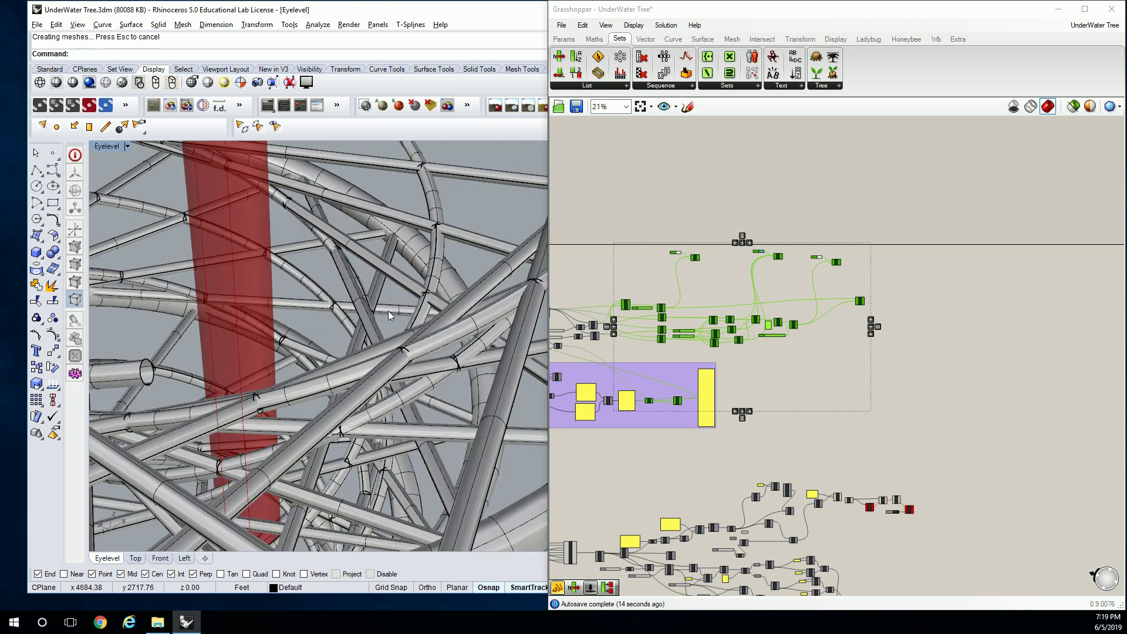
left_click(387, 335)
left_click(439, 365)
right_click_drag(405, 370, 352, 273)
left_click(374, 237)
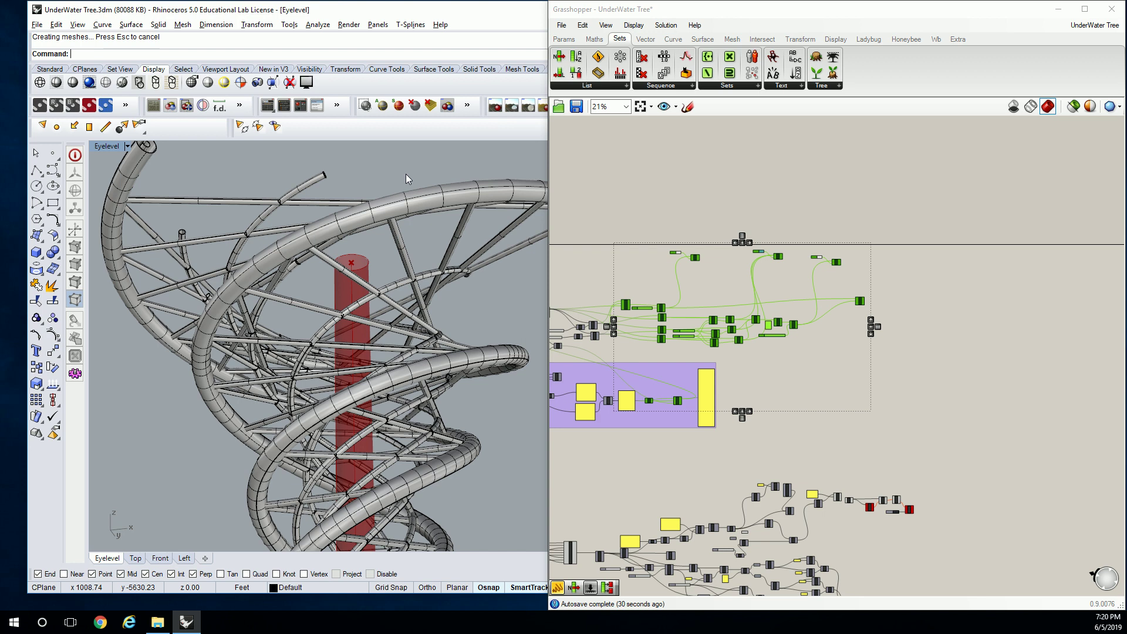
right_click_drag(329, 258, 385, 320)
scroll(385, 319, "down", 5)
scroll(235, 316, "down", 2)
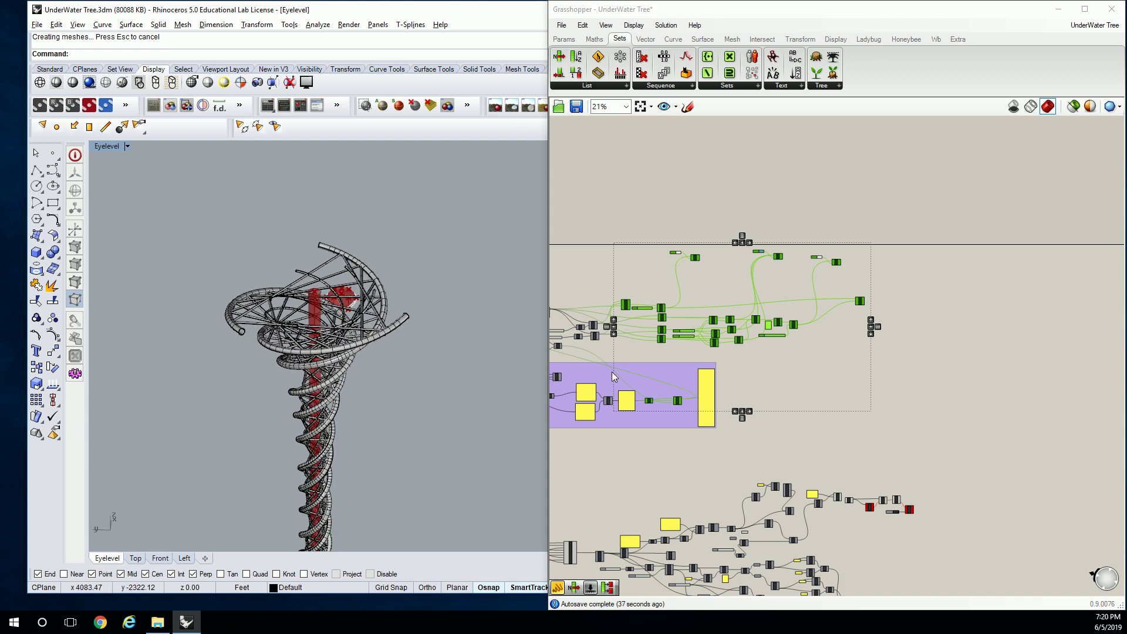
Review the purple group's data flow through the Merge, Bounds and ReMap components to its final list panel
right_click_drag(613, 376, 918, 367)
scroll(754, 358, "up", 6)
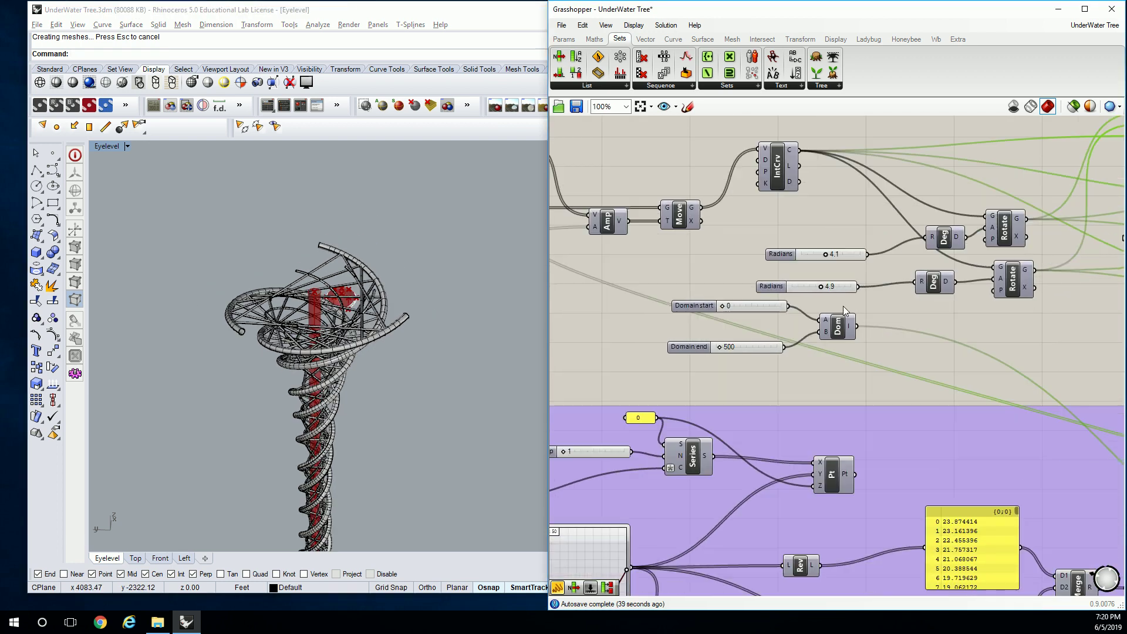
right_click_drag(803, 392, 909, 272)
scroll(909, 273, "down", 3)
scroll(953, 321, "up", 3)
scroll(952, 315, "down", 2)
right_click_drag(989, 304, 767, 313)
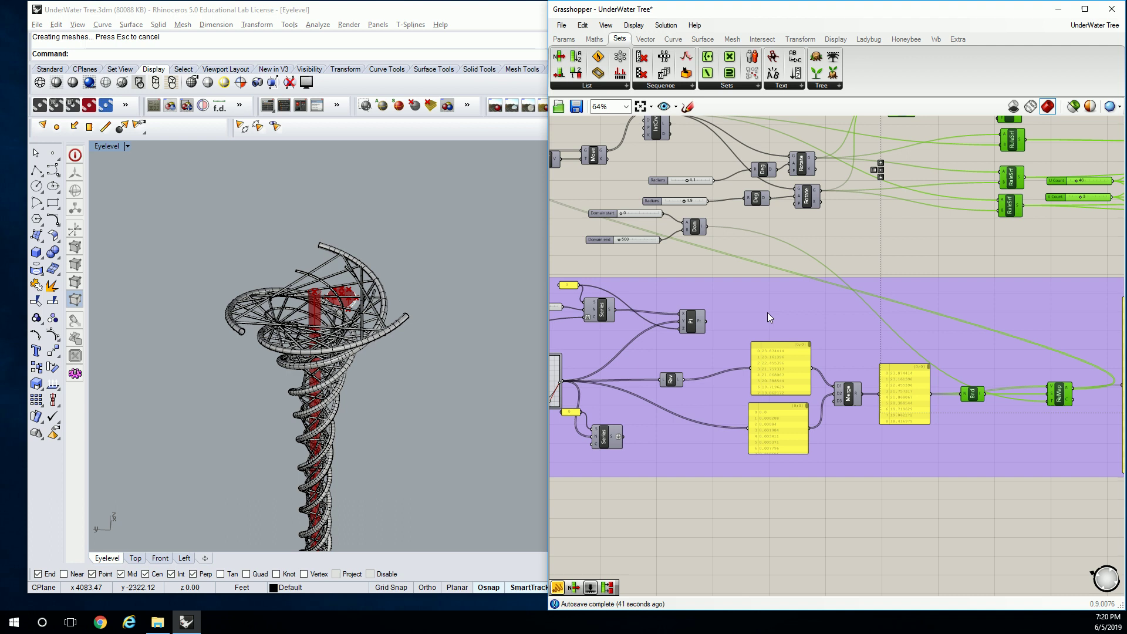
right_click_drag(883, 315, 793, 329)
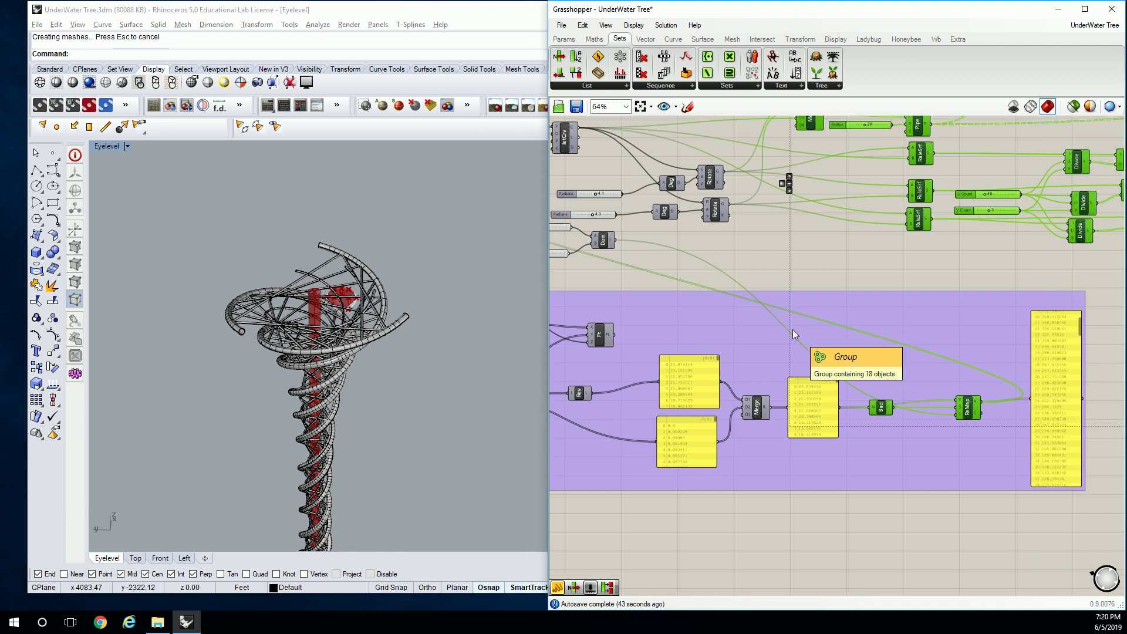
scroll(1024, 369, "up", 5)
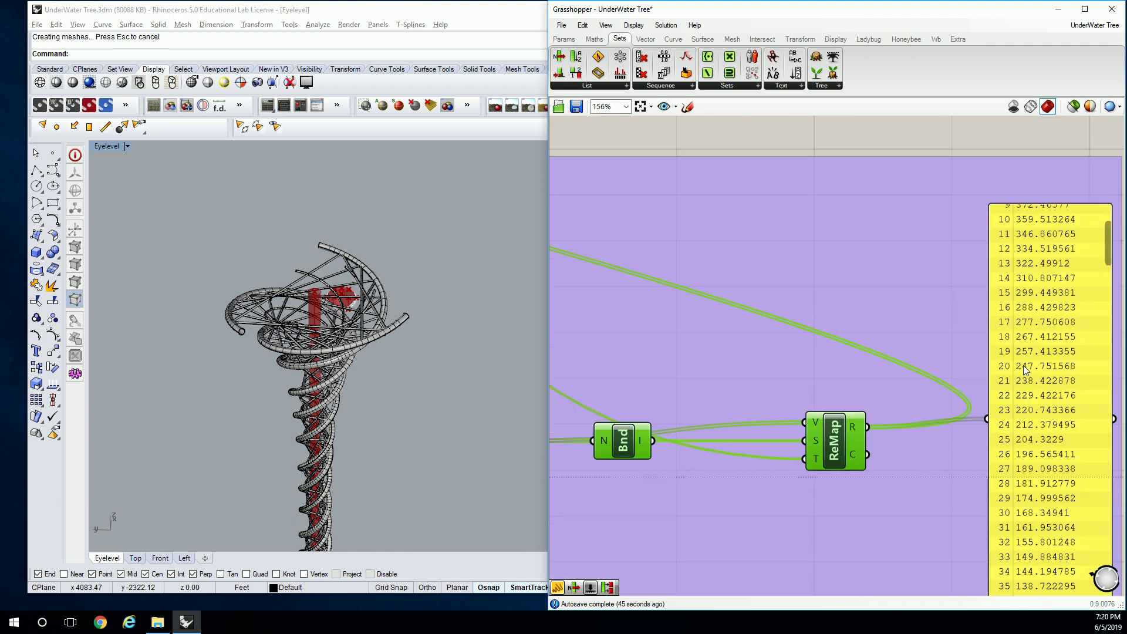
scroll(898, 413, "down", 3)
Examine the Move and Interpolate components that shape the spiral, and compare them with the baked trunk in Rhino
right_click_drag(744, 325, 957, 373)
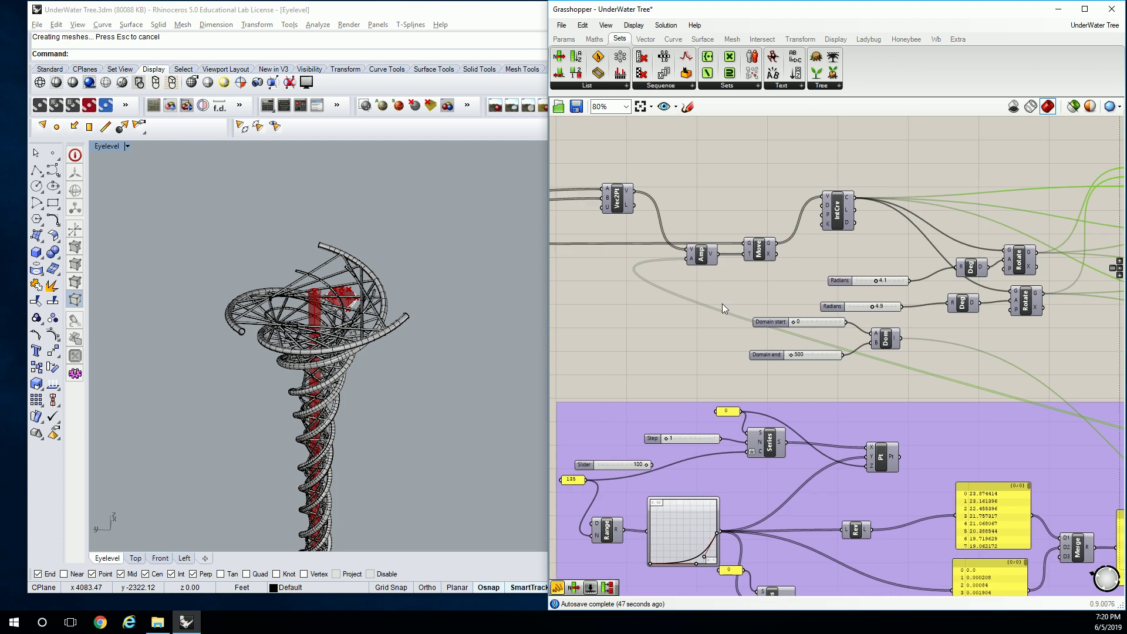
right_click_drag(759, 251, 738, 270)
left_click(738, 270)
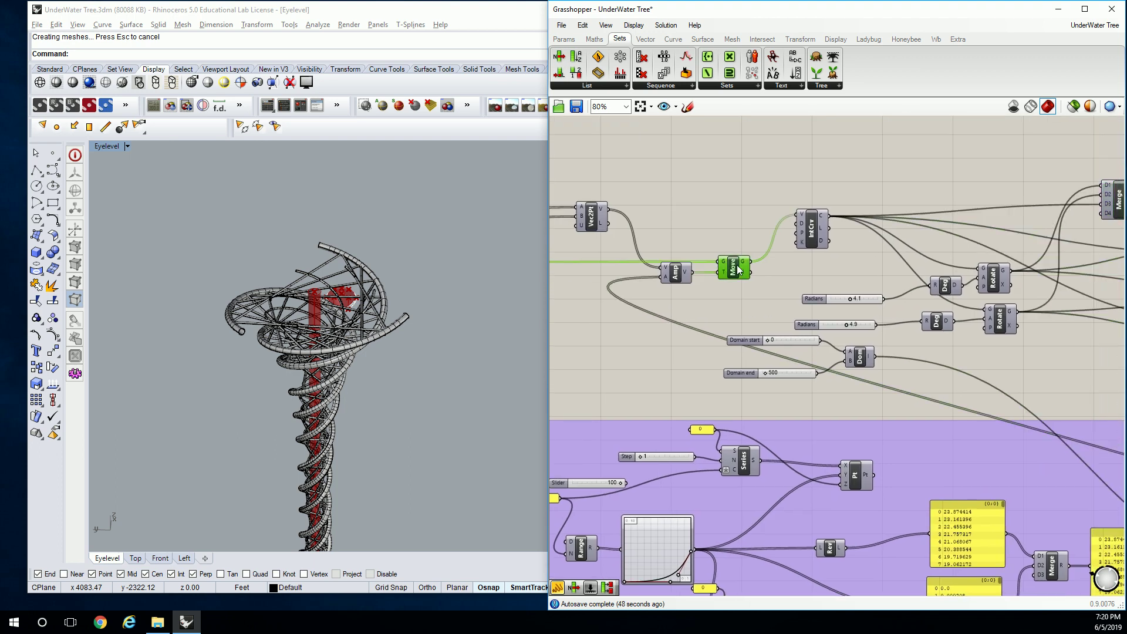
left_click(813, 239)
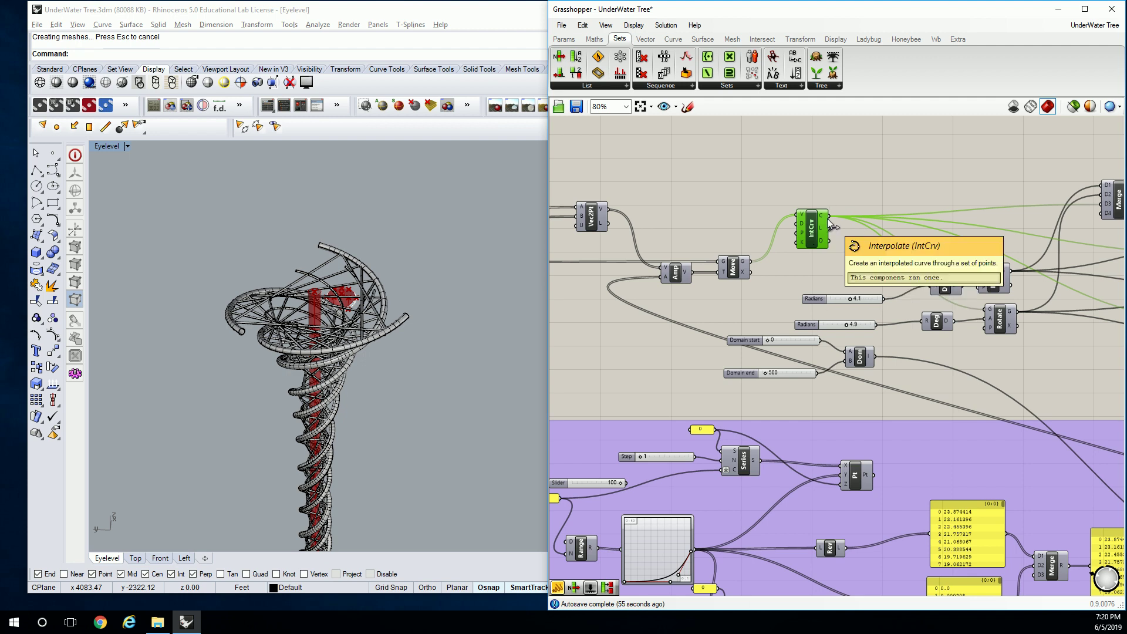
scroll(839, 247, "down", 3)
right_click_drag(352, 388, 357, 344)
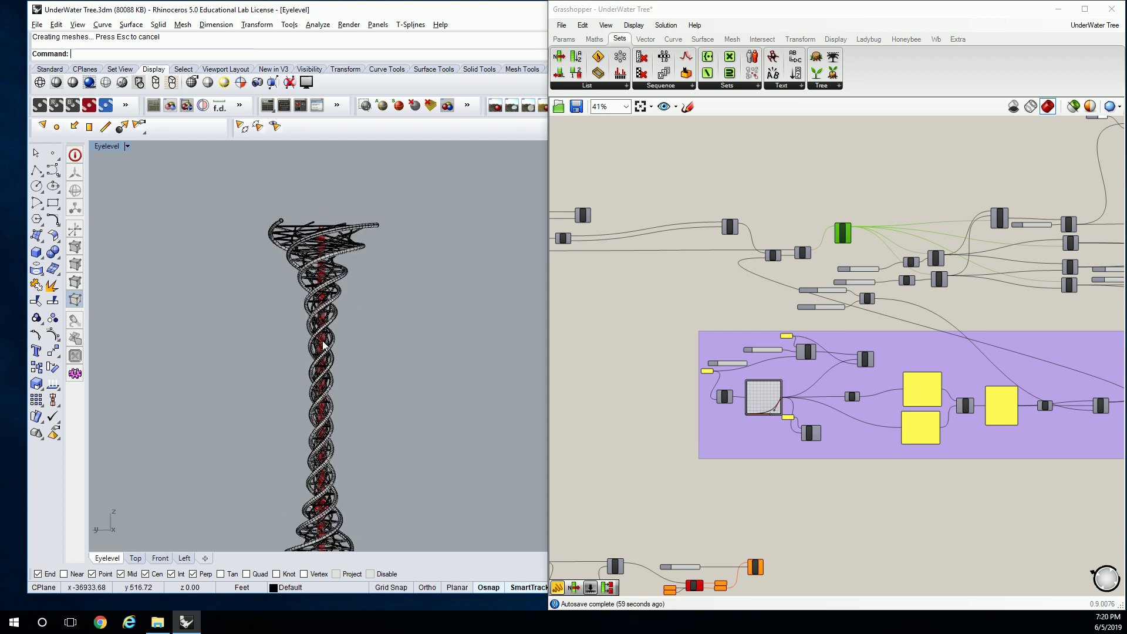
scroll(324, 346, "up", 6)
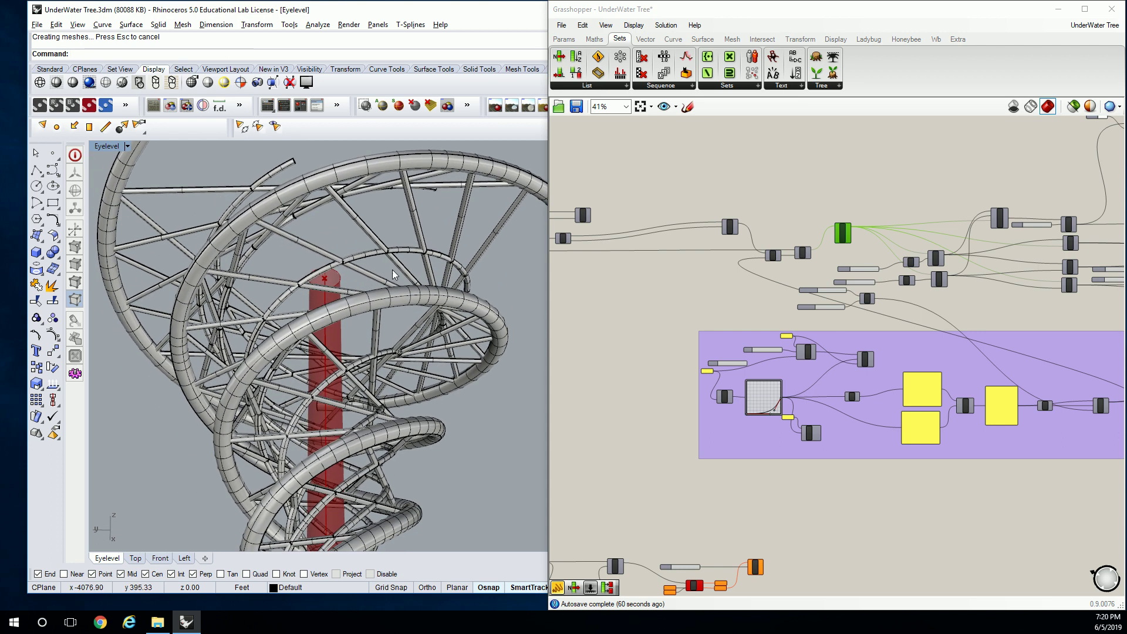